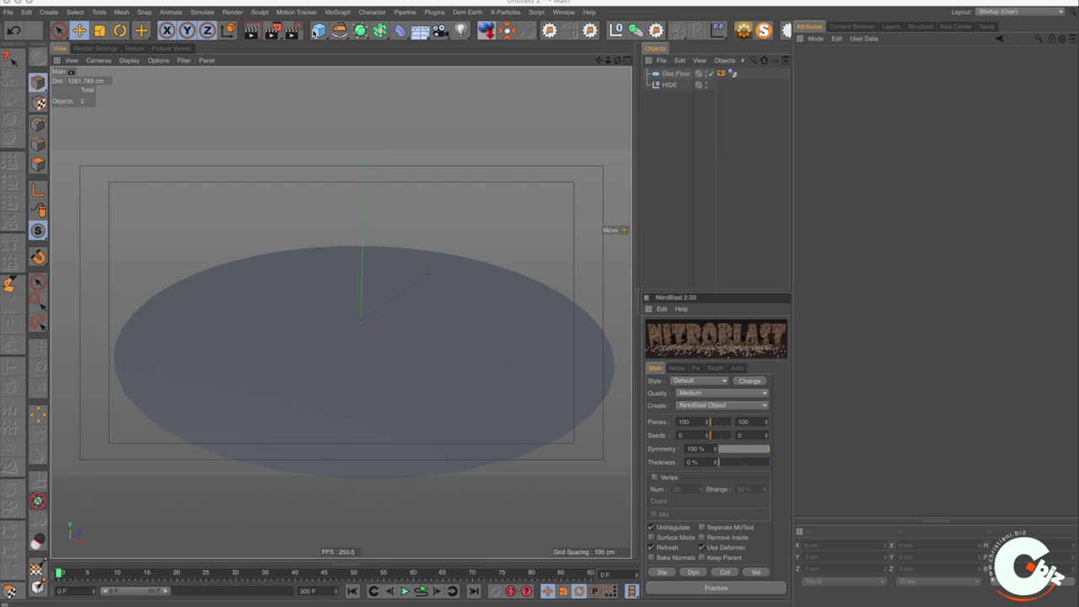
# Step: Add a cube, raise it above the floor disc and scale it to 70.1% (about 140 cm)
pyautogui.click(318, 31)
pyautogui.moveTo(362, 245); pyautogui.dragTo(352, 133)
pyautogui.press('t')
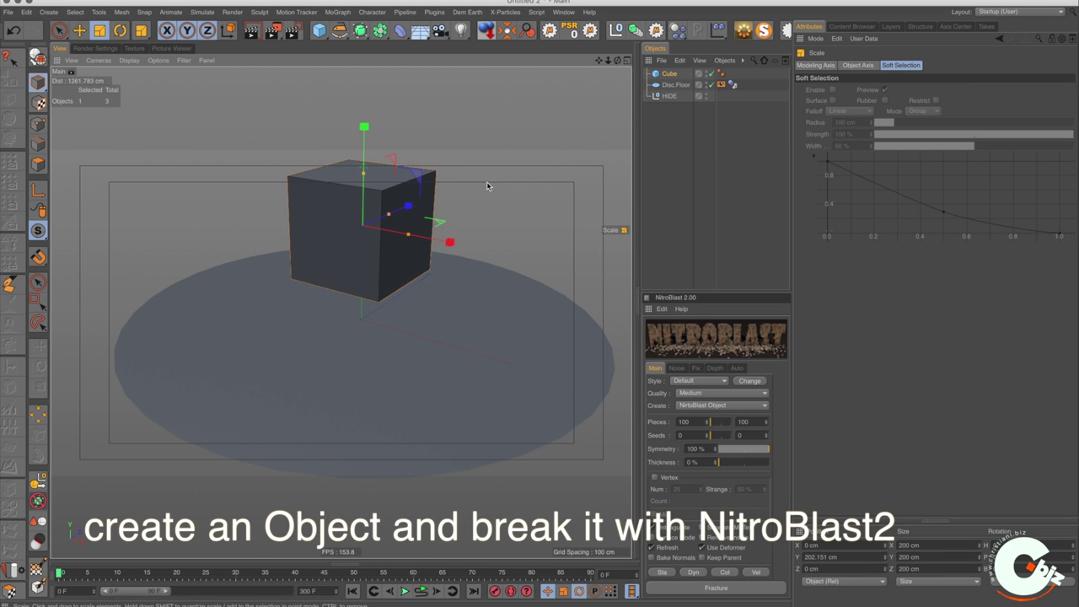
pyautogui.moveTo(487, 186); pyautogui.dragTo(400, 266)
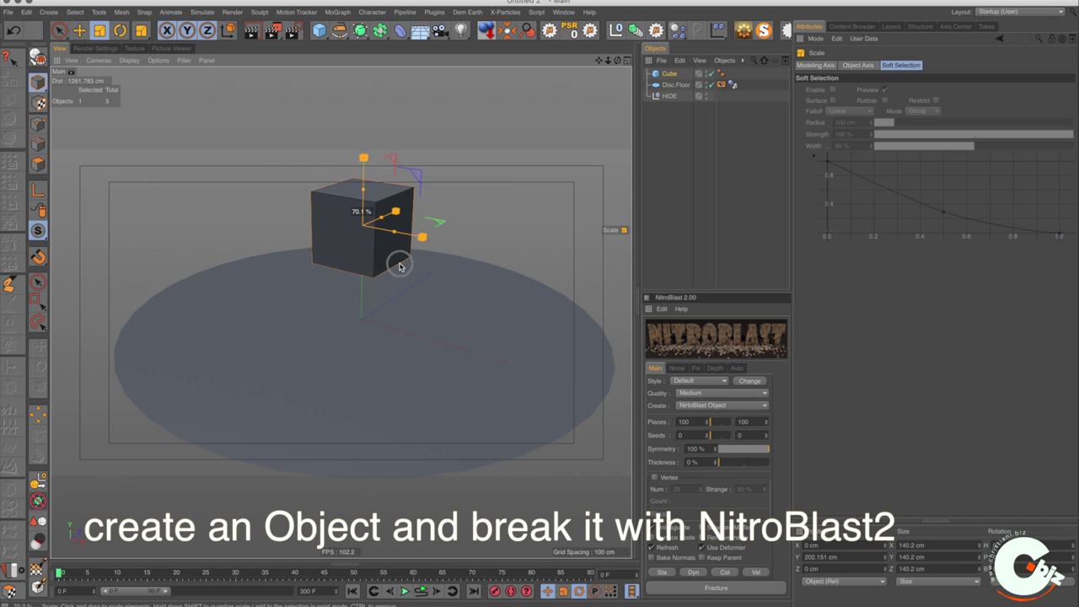
# Step: Fracture the cube into pieces with NitroBlast, then deselect it
pyautogui.press('e')
pyautogui.click(696, 337)
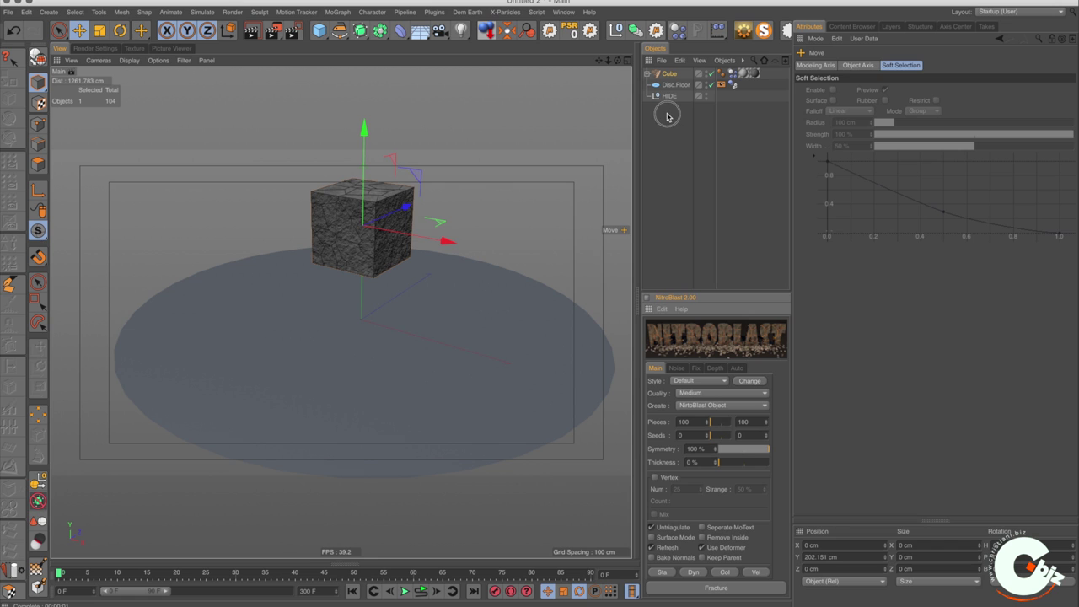
pyautogui.click(674, 86)
# Step: In the cube's NitroBlast Dust settings, create a DUST particle group and enable dust emission
pyautogui.click(670, 75)
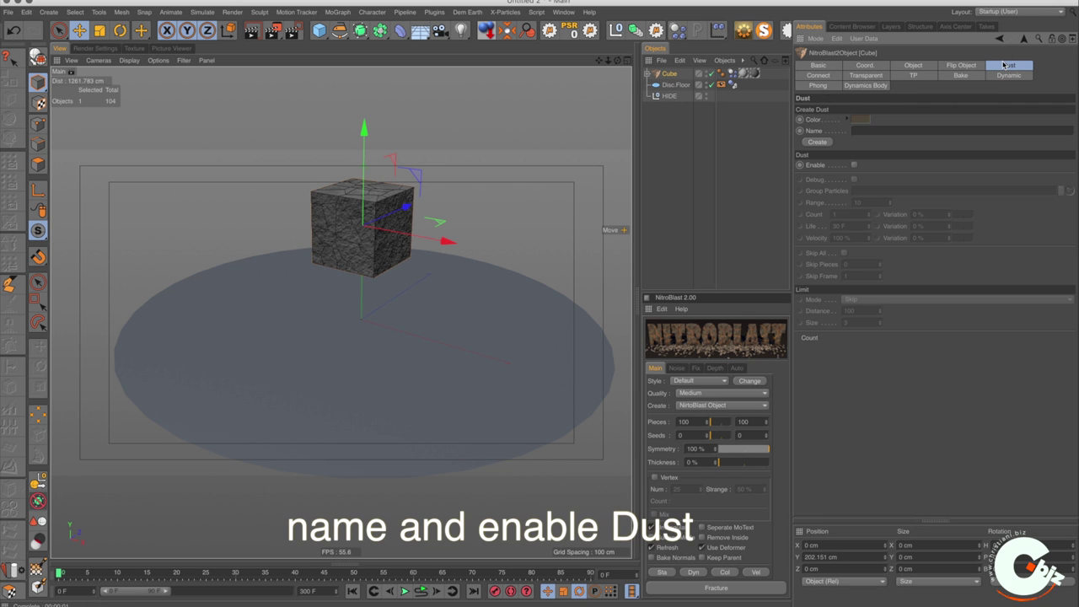
pyautogui.click(856, 131)
pyautogui.write('T')
pyautogui.press('Return')
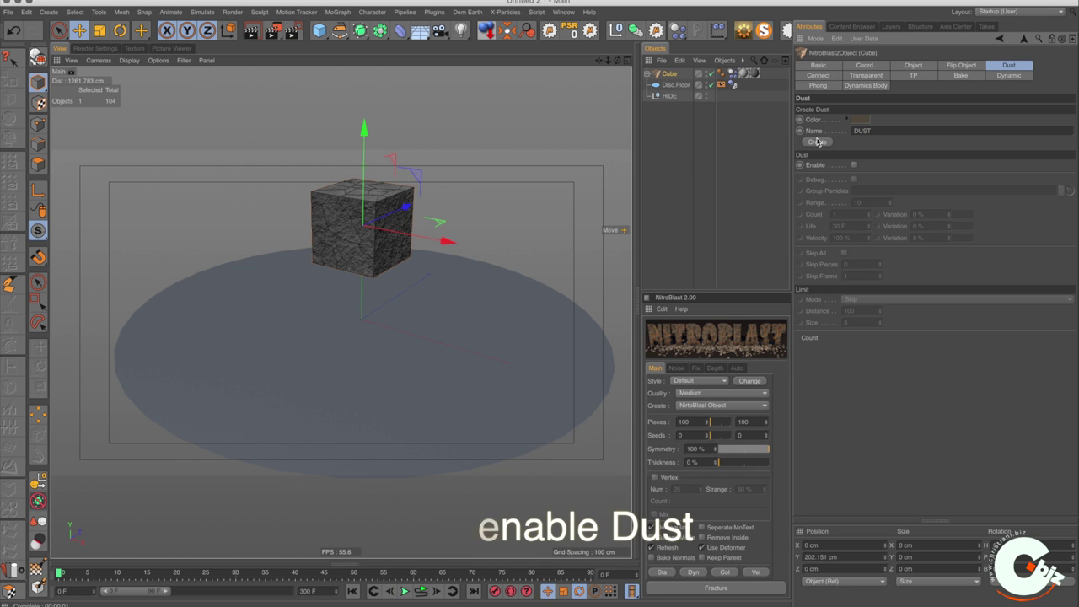
pyautogui.click(816, 142)
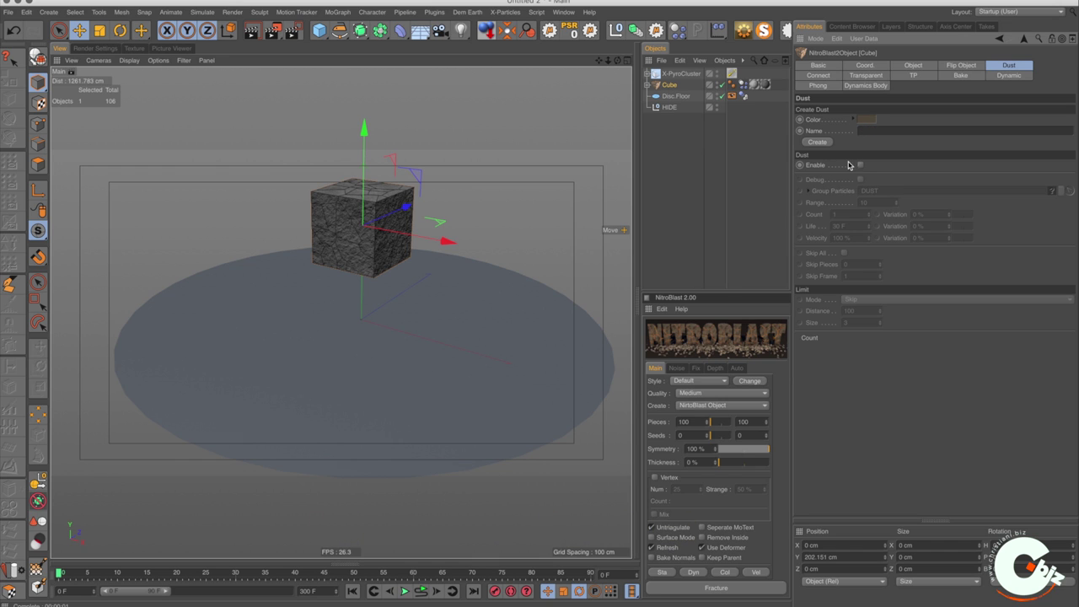
pyautogui.click(861, 165)
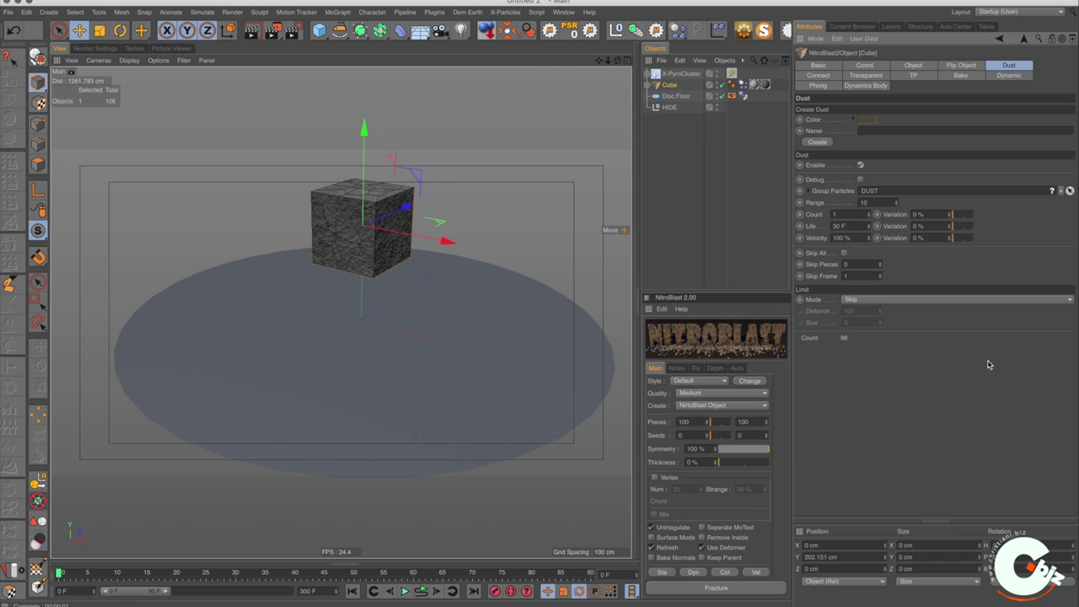
# Step: Move the new X-PyroCluster into the HIDE group and hide the cube in the viewport
pyautogui.click(680, 160)
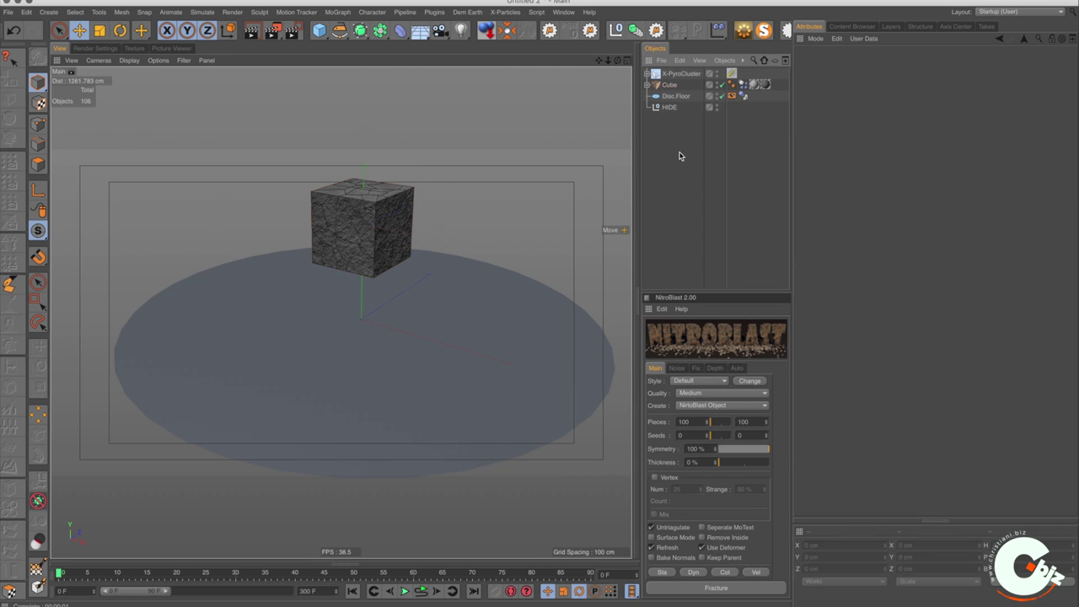
pyautogui.moveTo(678, 75)
pyautogui.mouseDown()
pyautogui.moveTo(683, 128)
pyautogui.moveTo(680, 113)
pyautogui.mouseUp()
pyautogui.click(656, 108)
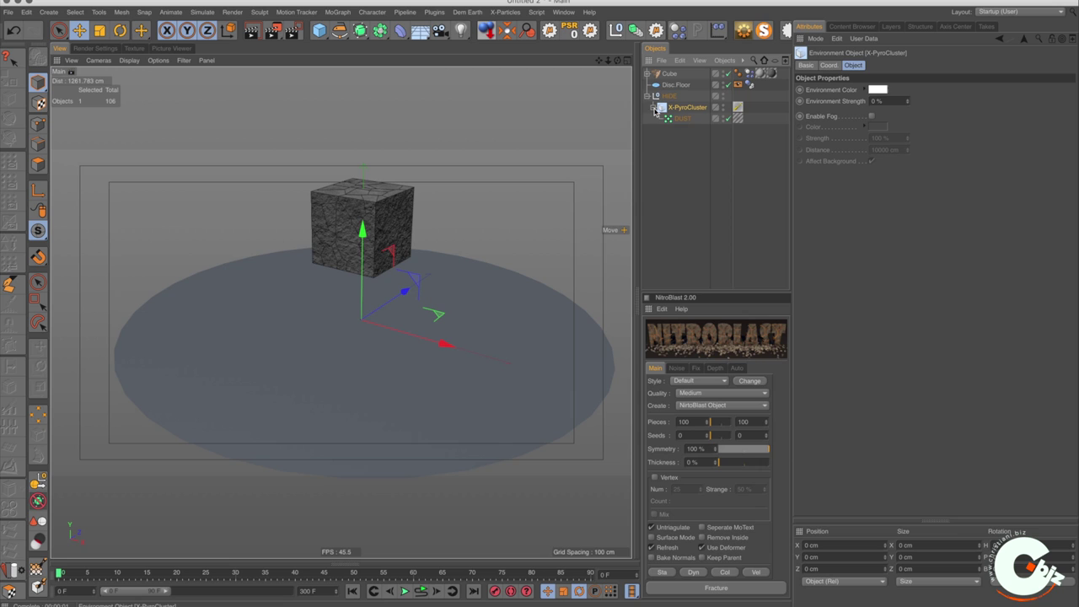
pyautogui.click(671, 166)
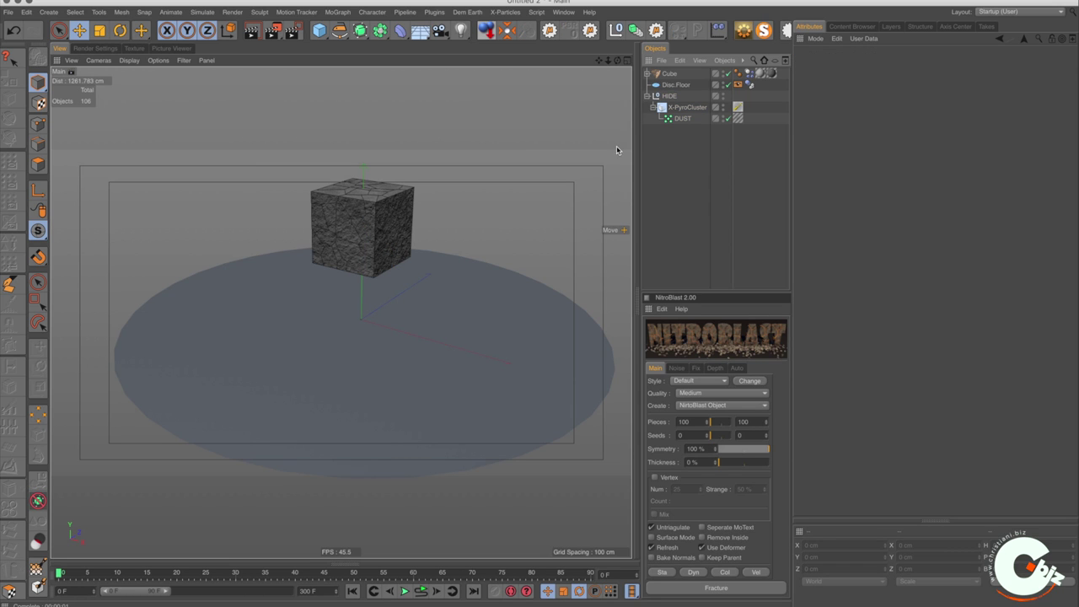
pyautogui.click(723, 74)
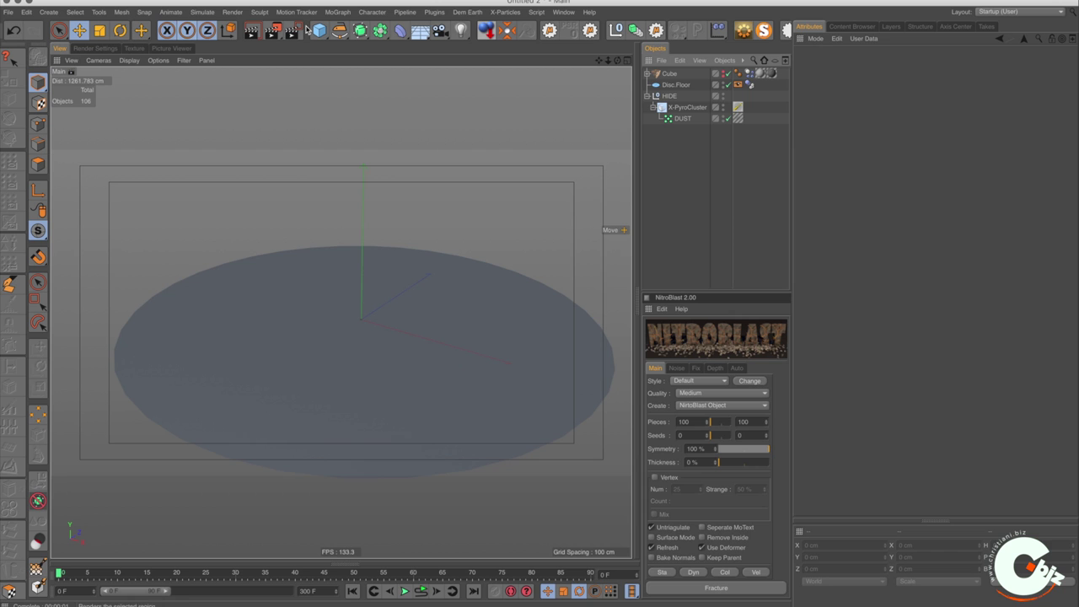
# Step: Add a Polygon primitive, lift it in Y, make it editable and switch to Points mode
pyautogui.moveTo(325, 32); pyautogui.dragTo(468, 68)
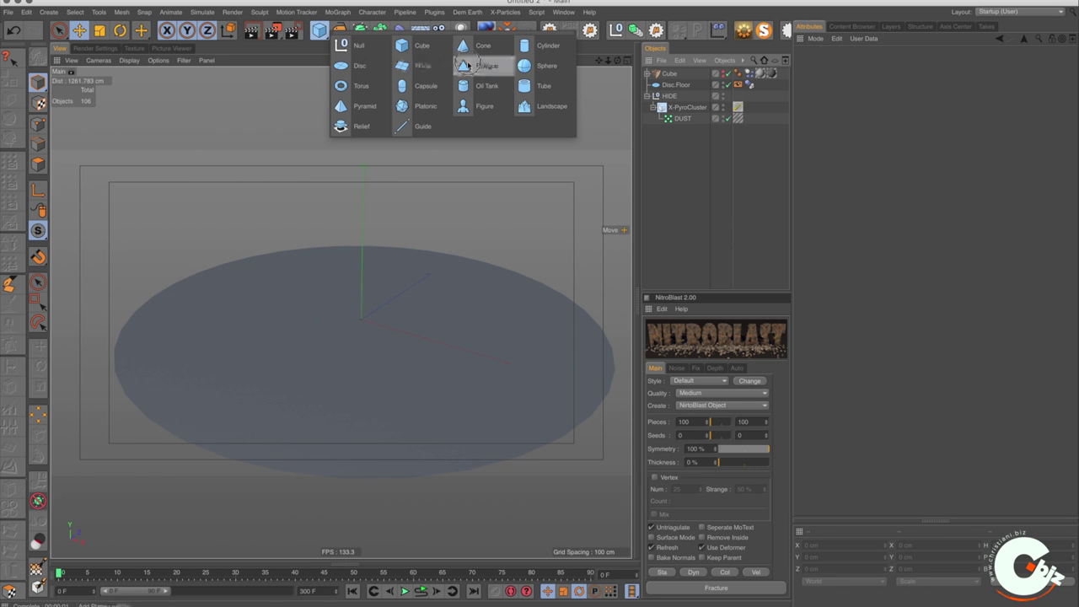
pyautogui.moveTo(363, 230); pyautogui.dragTo(364, 176)
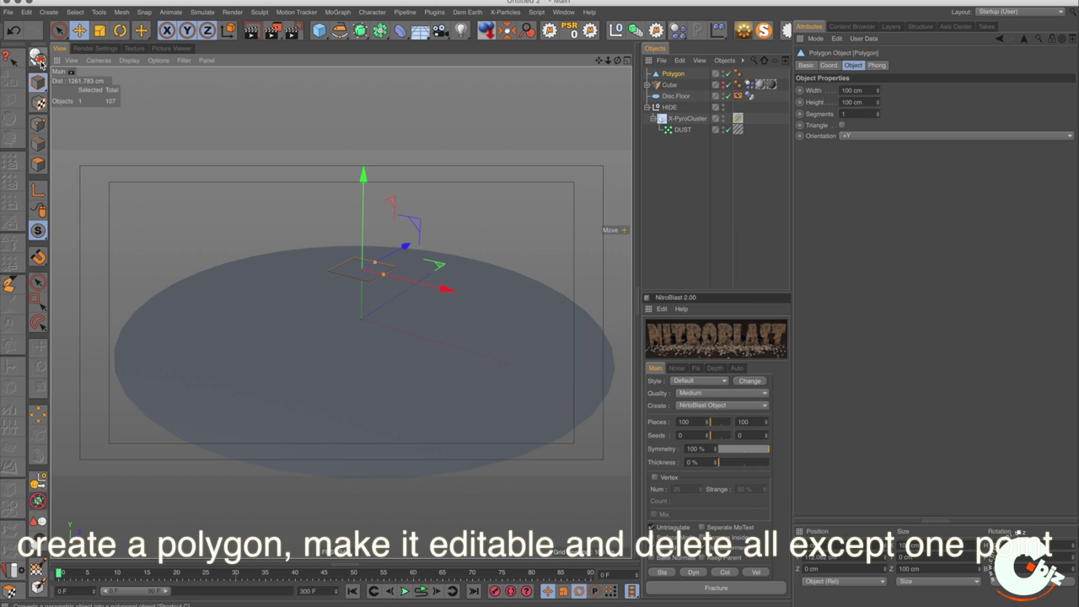
pyautogui.click(39, 59)
pyautogui.click(37, 123)
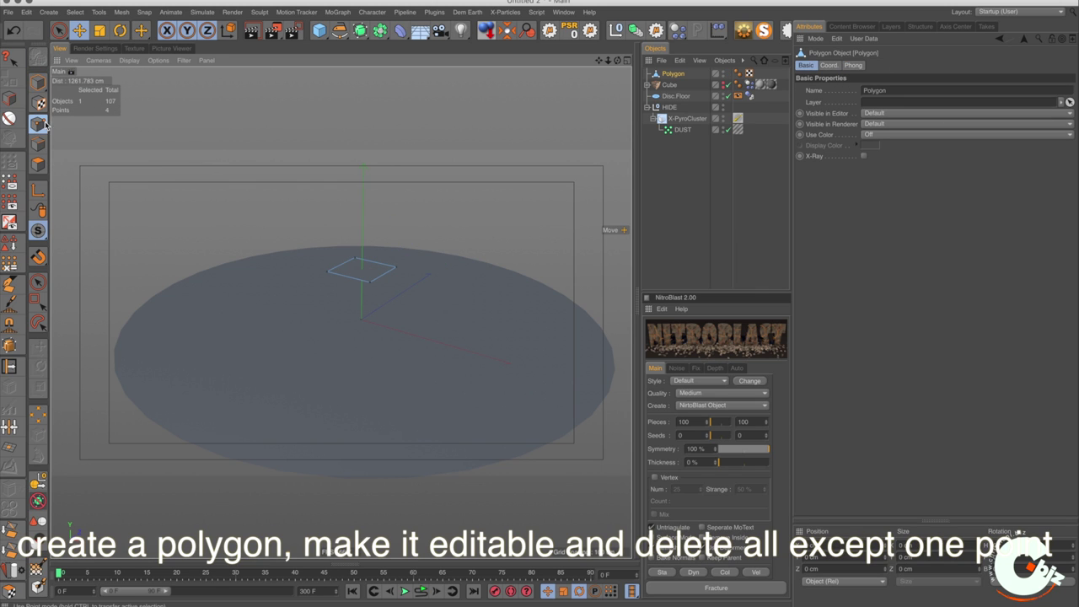
# Step: Delete three corner points and set the remaining point's X, Y and Z to 0 cm
pyautogui.click(370, 282)
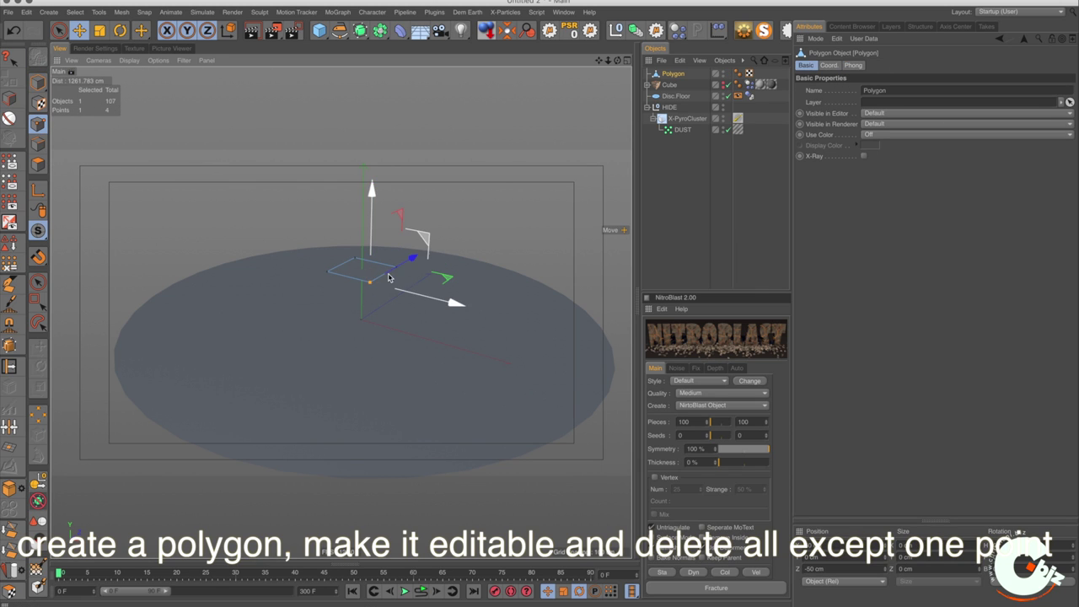
pyautogui.keyDown('shift'); pyautogui.click(355, 258); pyautogui.keyUp('shift')
pyautogui.keyDown('shift'); pyautogui.click(396, 266); pyautogui.keyUp('shift')
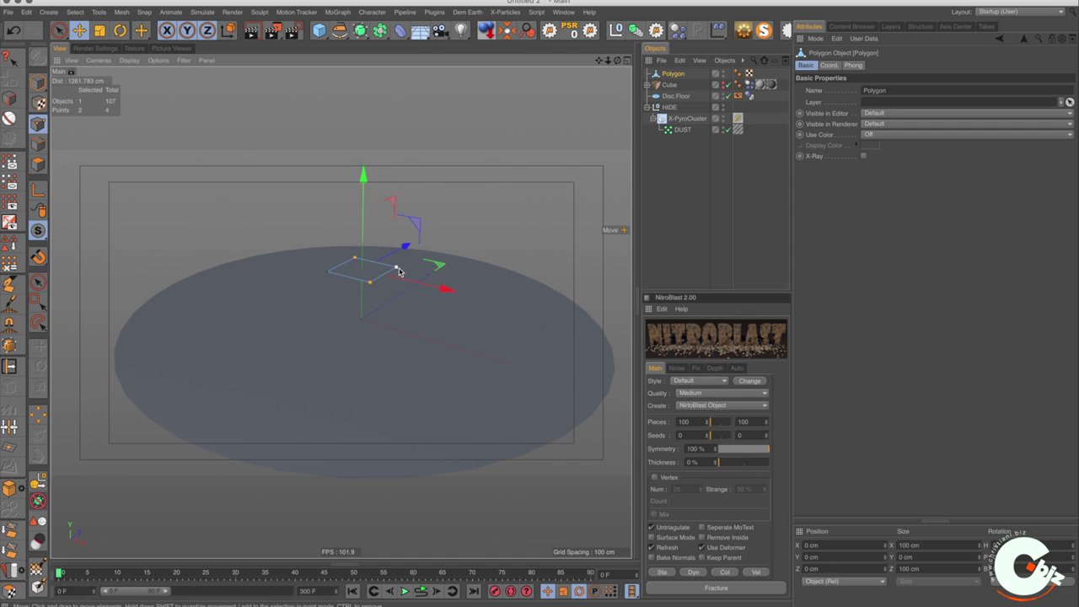
pyautogui.press('Delete')
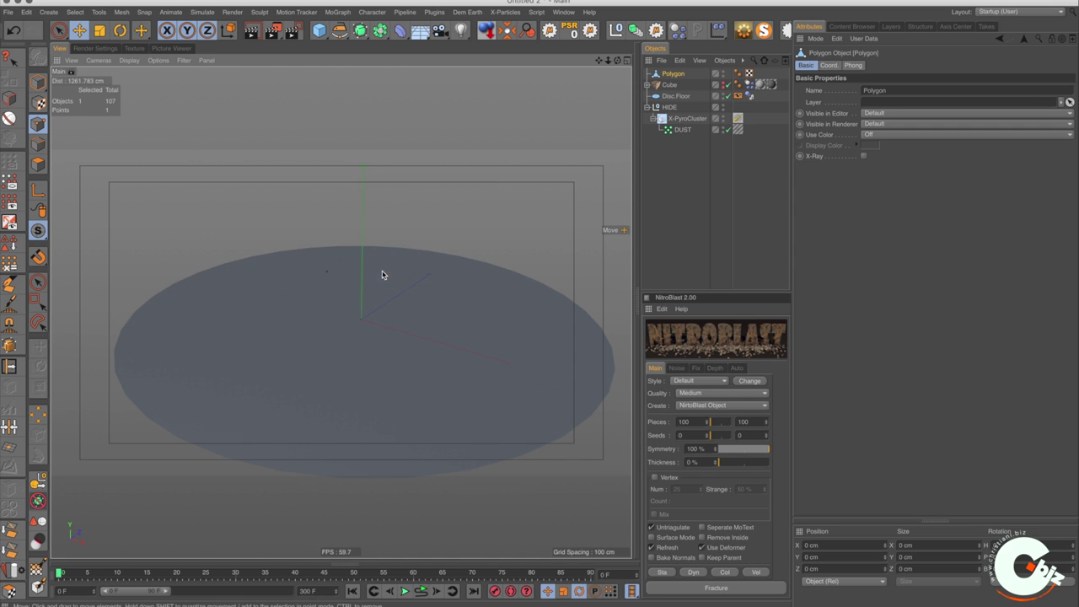
pyautogui.click(327, 273)
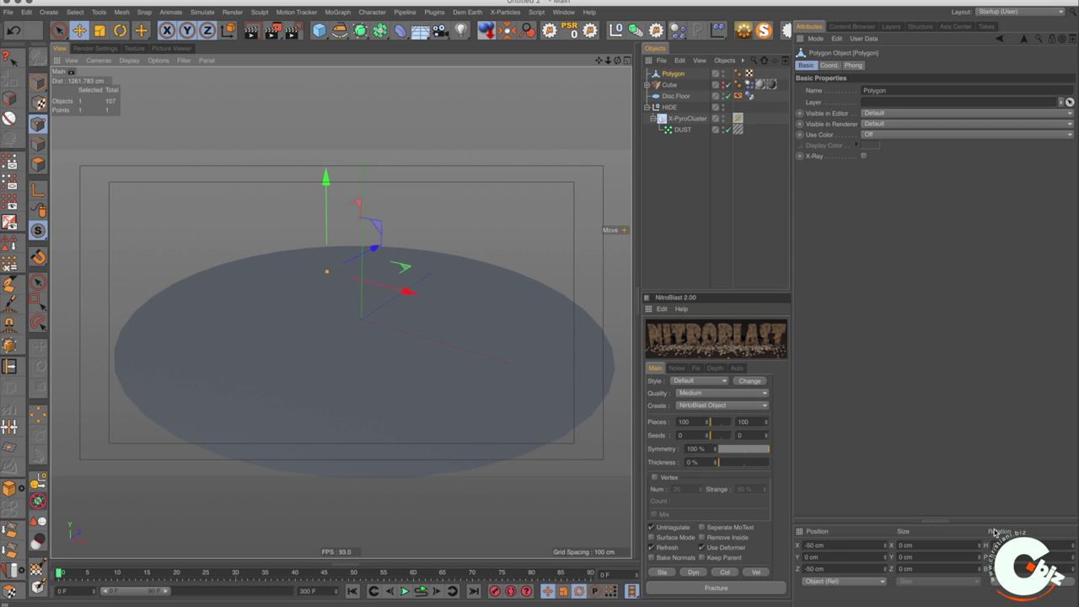
pyautogui.click(848, 545)
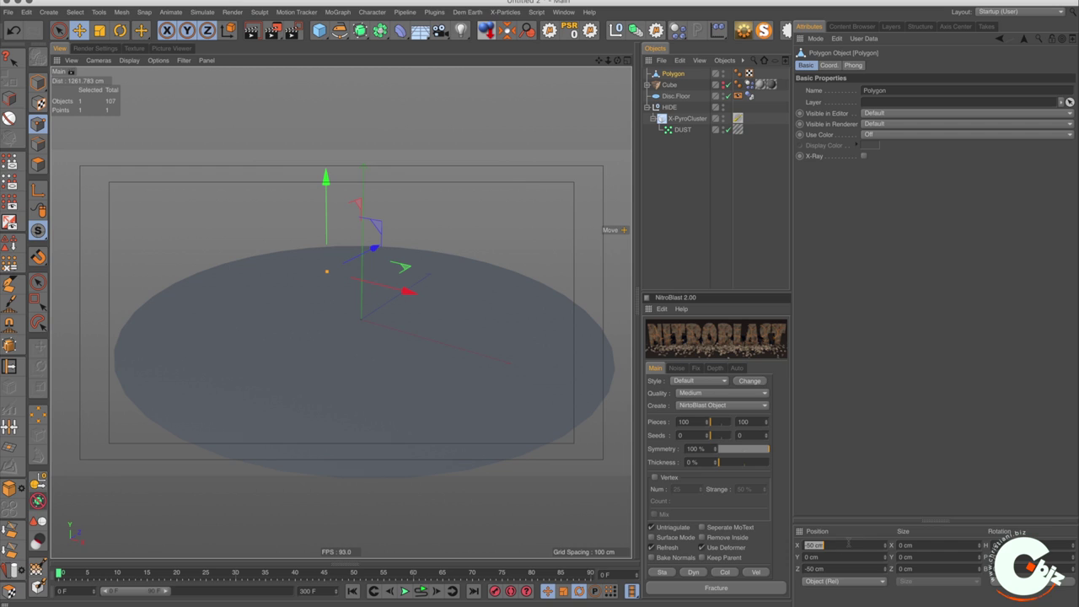
pyautogui.doubleClick(848, 544)
pyautogui.press('Tab')
pyautogui.write('0')
pyautogui.press('Return')
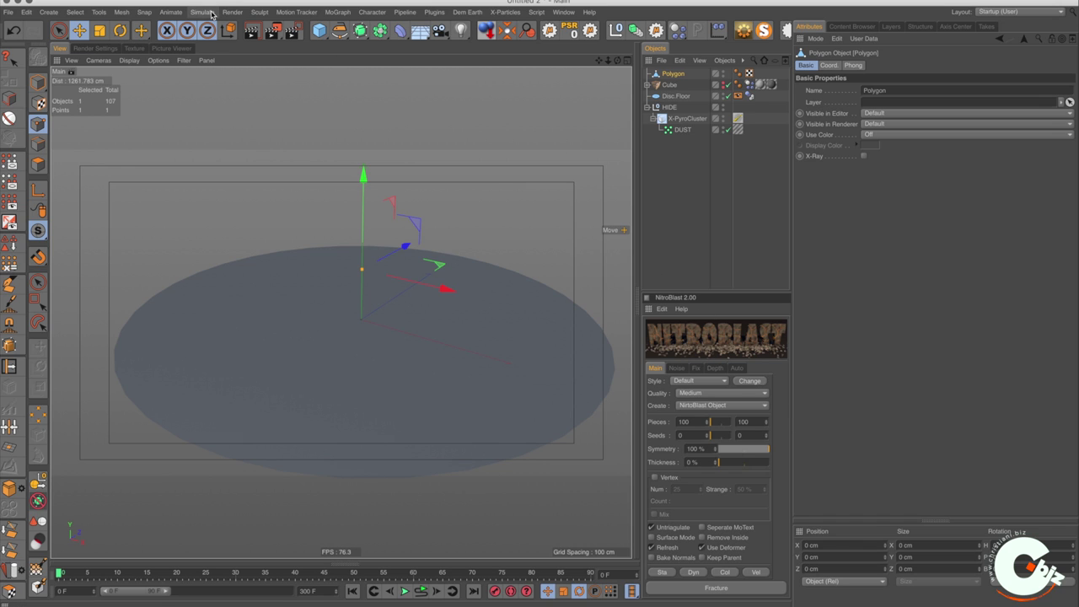
# Step: Add a MoGraph Cloner holding the single-point Polygon, then open the Simulate menu
pyautogui.click(333, 13)
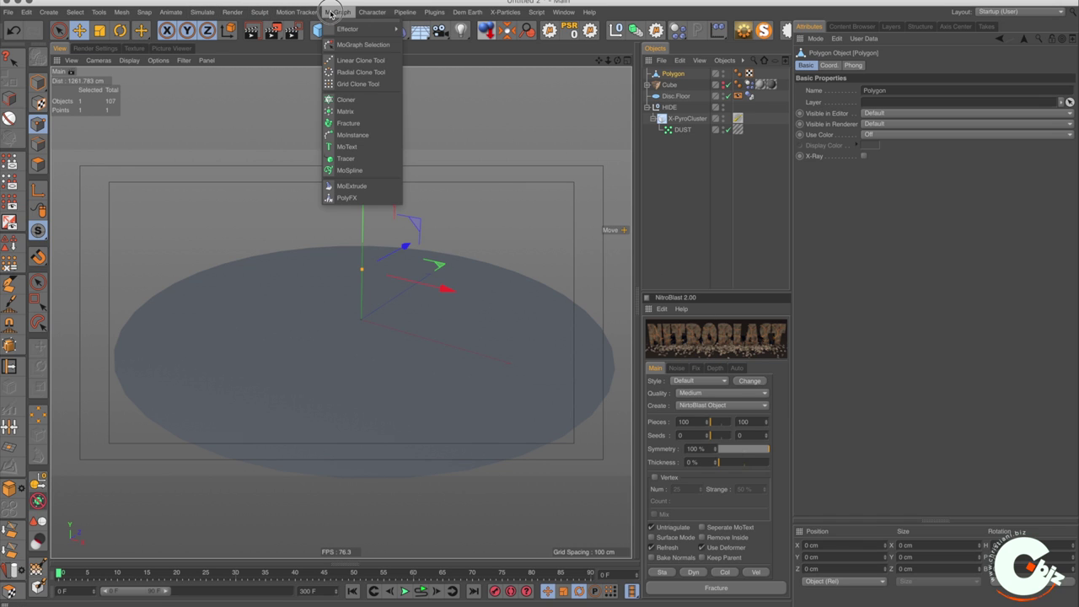
pyautogui.click(389, 101)
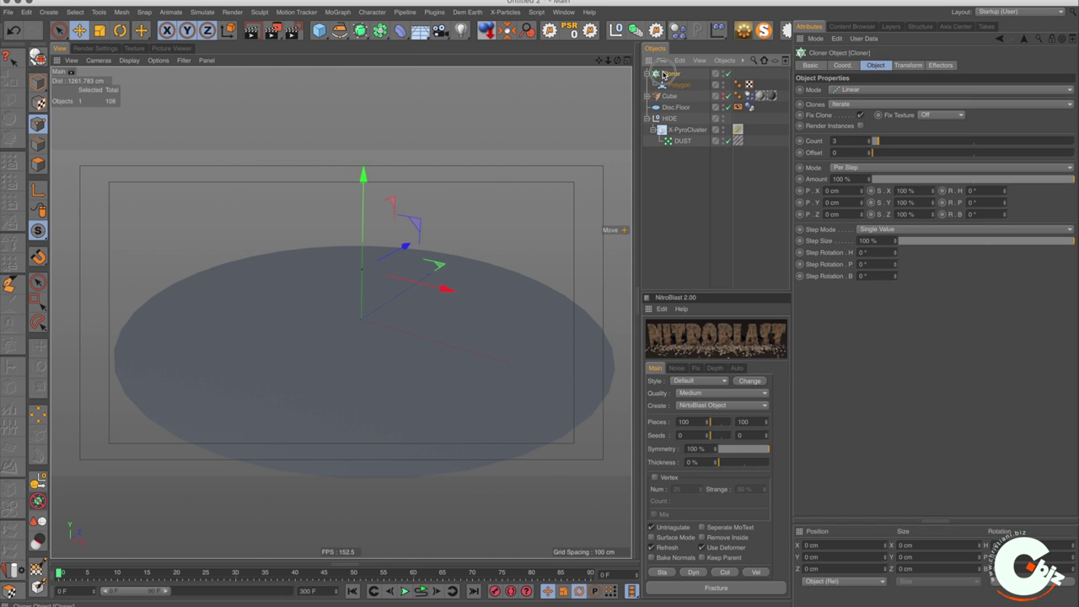
pyautogui.click(679, 86)
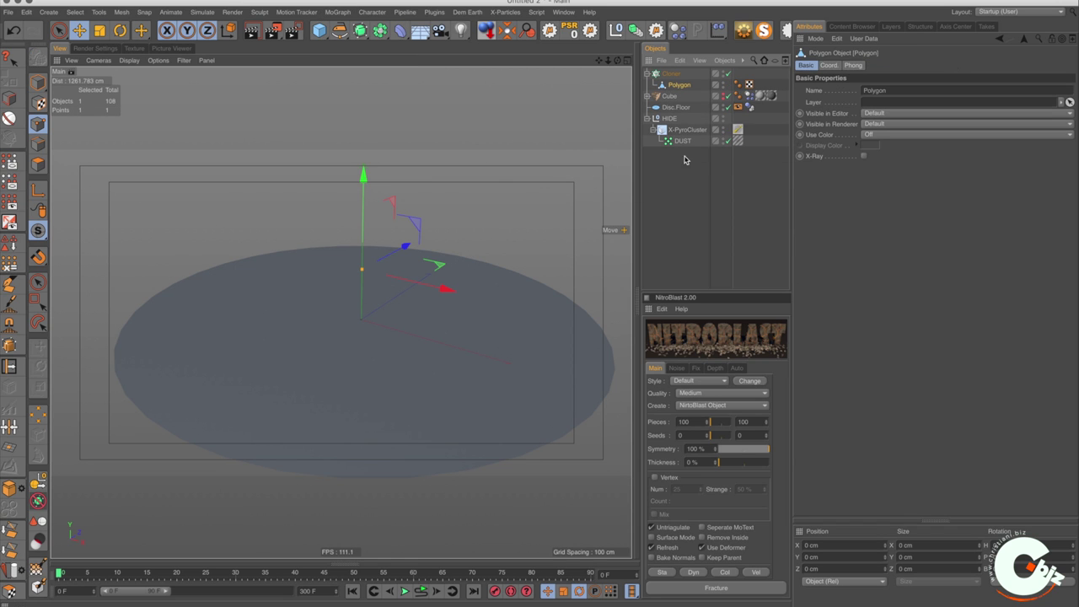
pyautogui.click(670, 74)
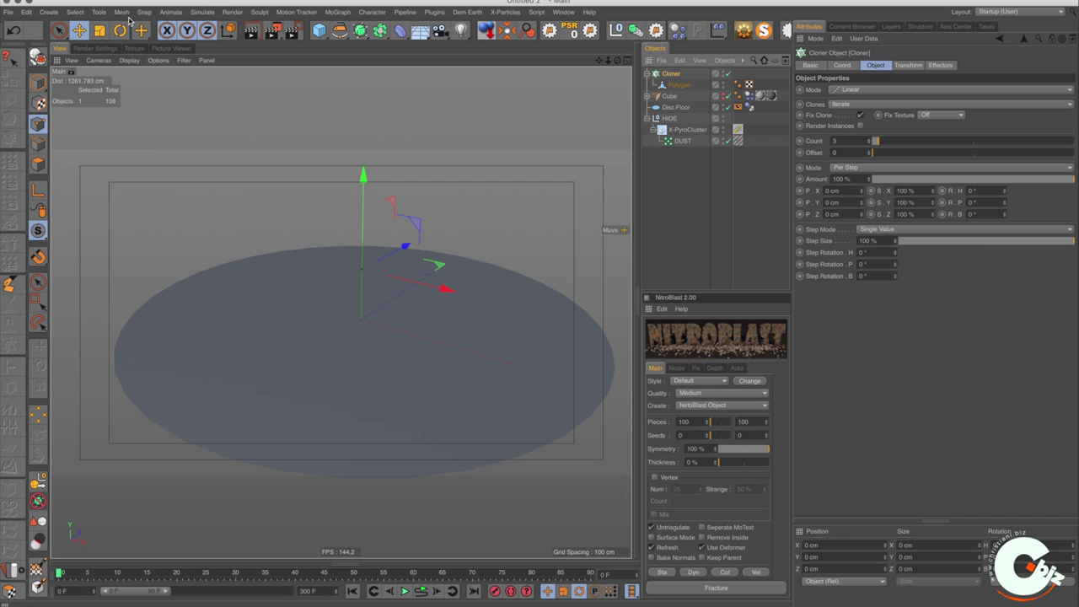
pyautogui.click(199, 13)
pyautogui.moveTo(216, 69)
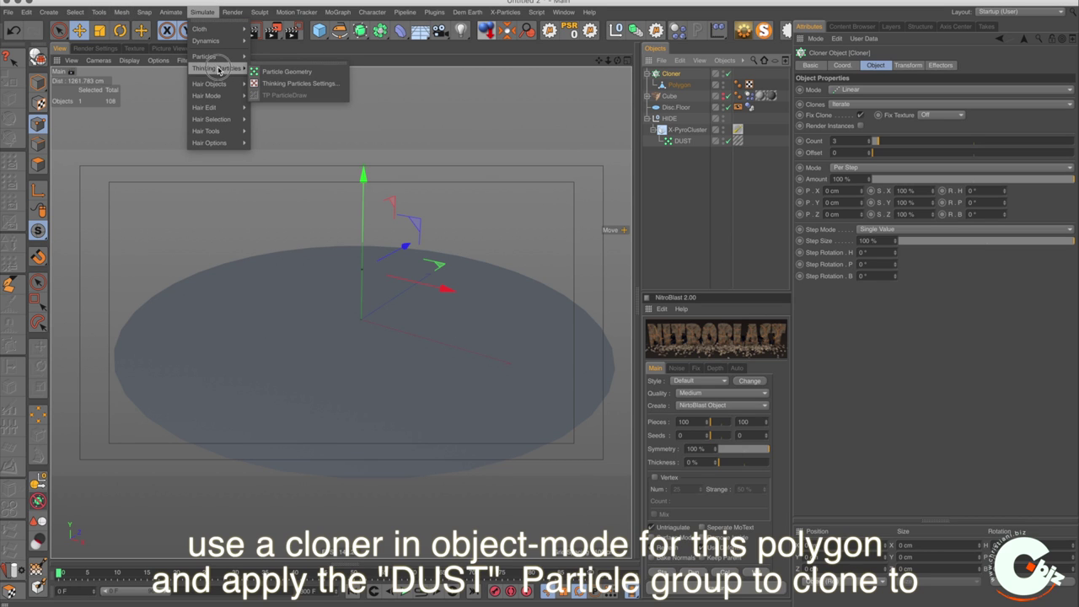
# Step: Set the Cloner to Object mode with the NitroBlast2 DUST particle group as its source
pyautogui.click(297, 83)
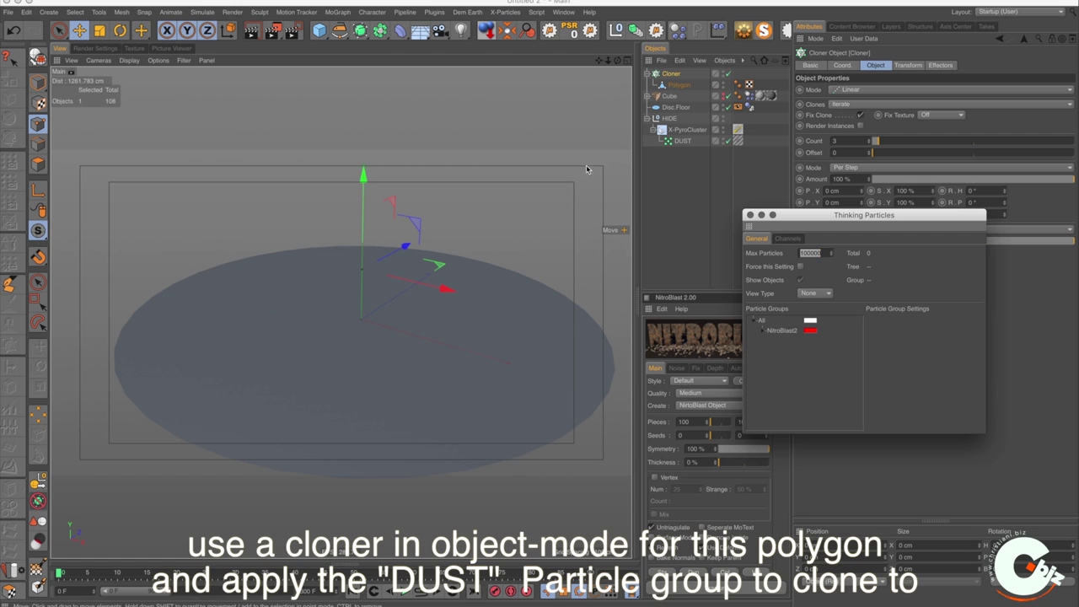
pyautogui.moveTo(790, 216); pyautogui.dragTo(238, 94)
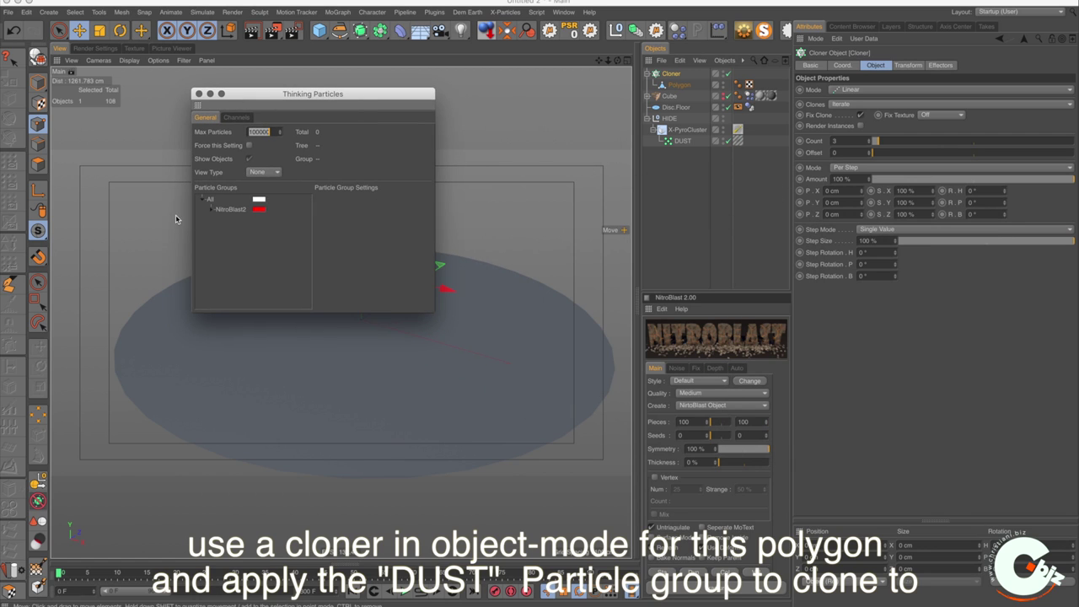
pyautogui.click(211, 210)
pyautogui.click(233, 220)
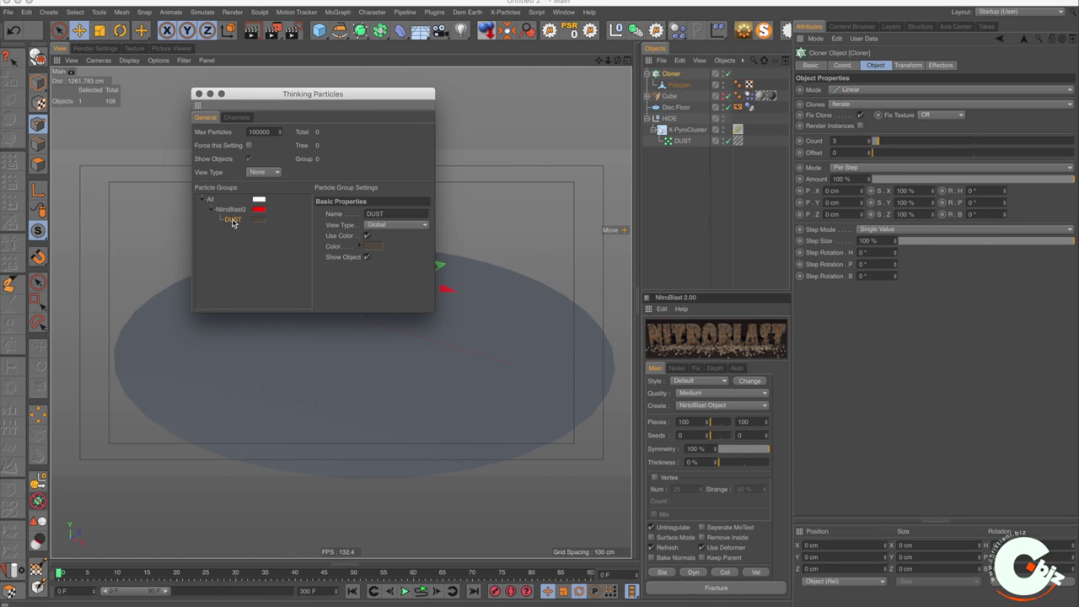
pyautogui.click(670, 76)
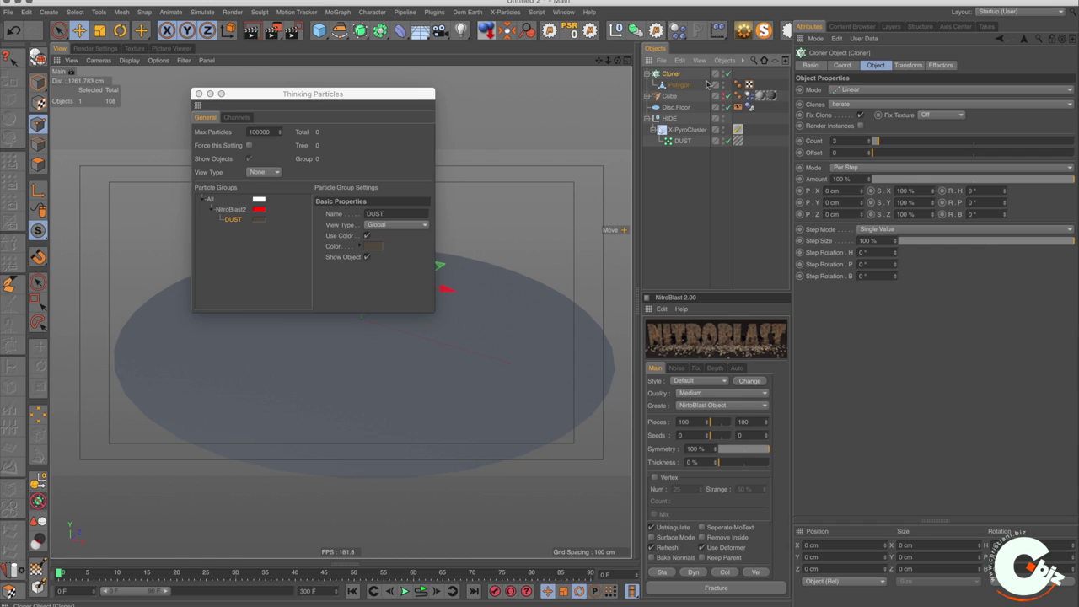
pyautogui.click(854, 90)
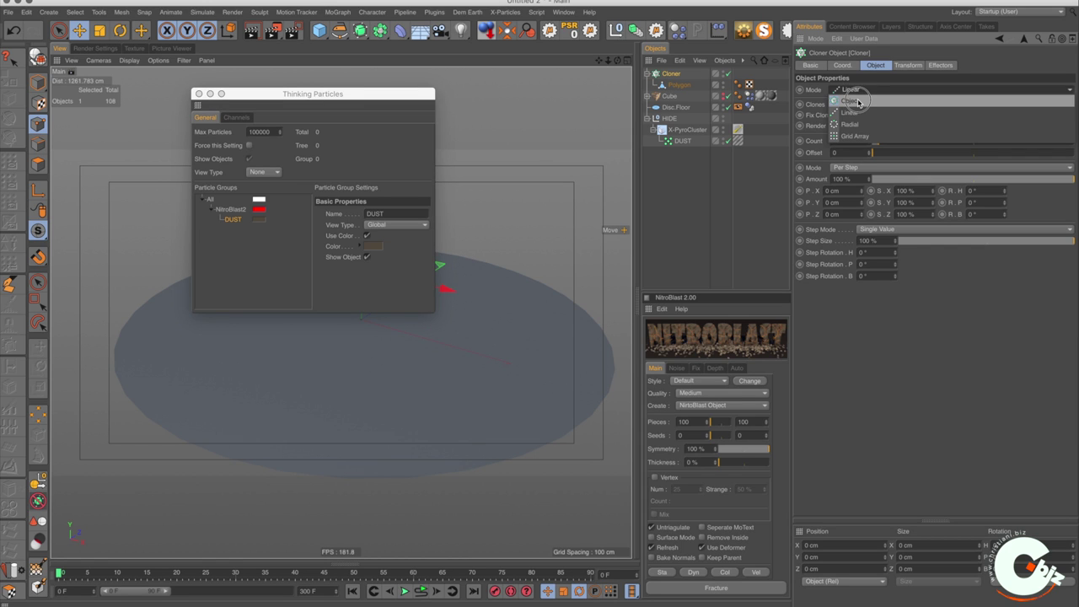
pyautogui.click(852, 78)
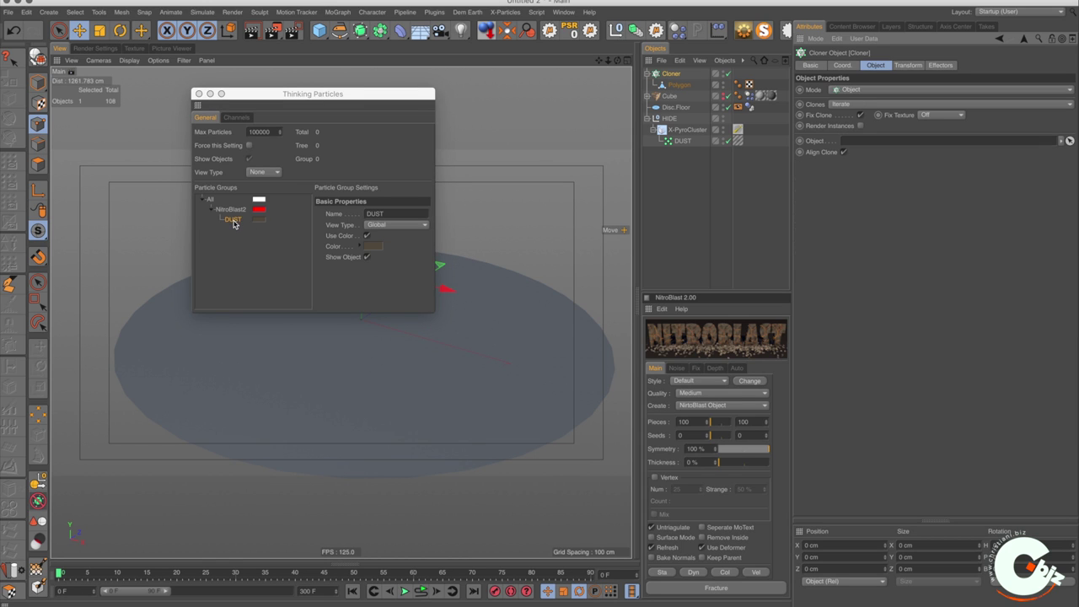
pyautogui.moveTo(233, 220); pyautogui.dragTo(905, 143)
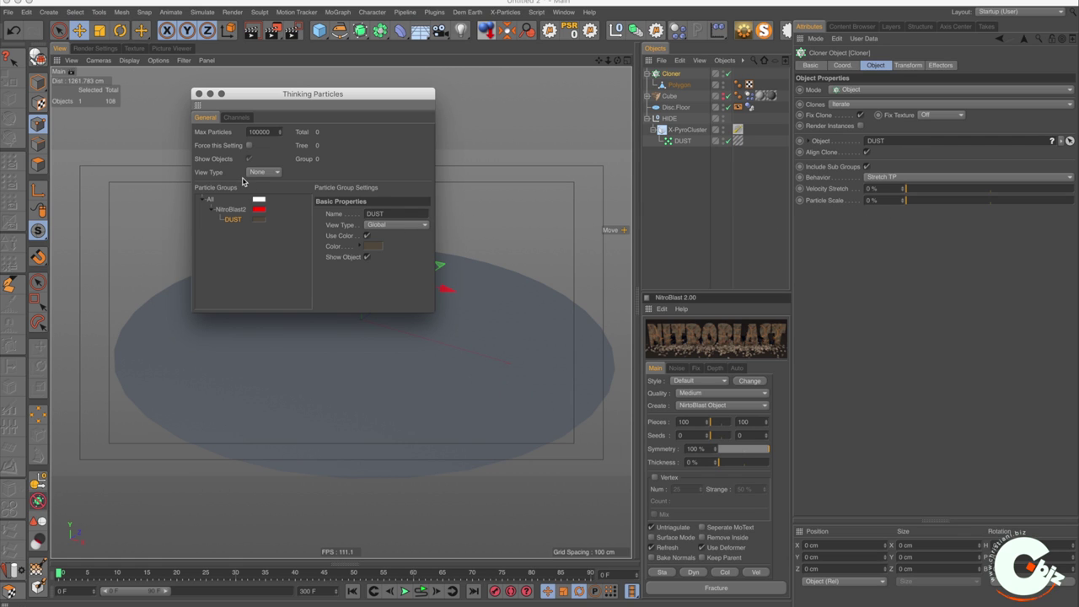
# Step: Keep the All group's particle View Type at None and close Thinking Particles Settings
pyautogui.click(211, 199)
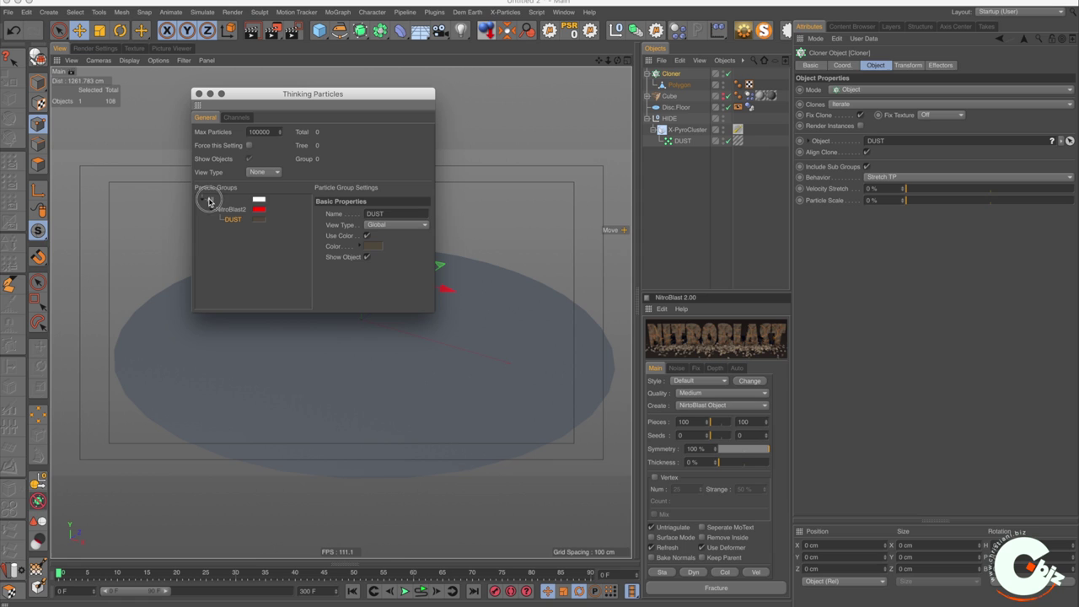
pyautogui.click(259, 172)
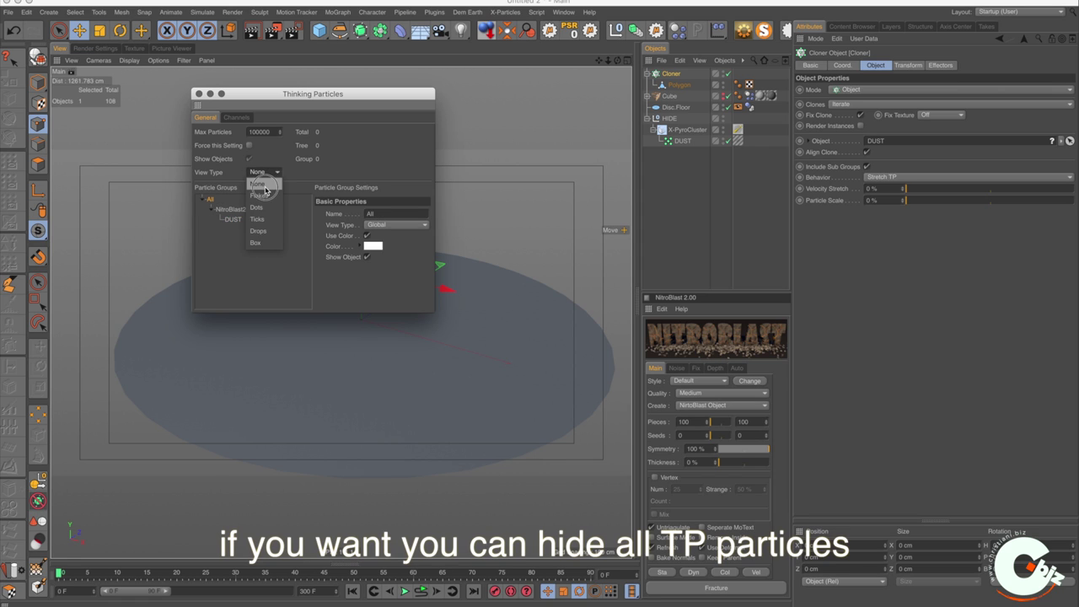
pyautogui.click(265, 189)
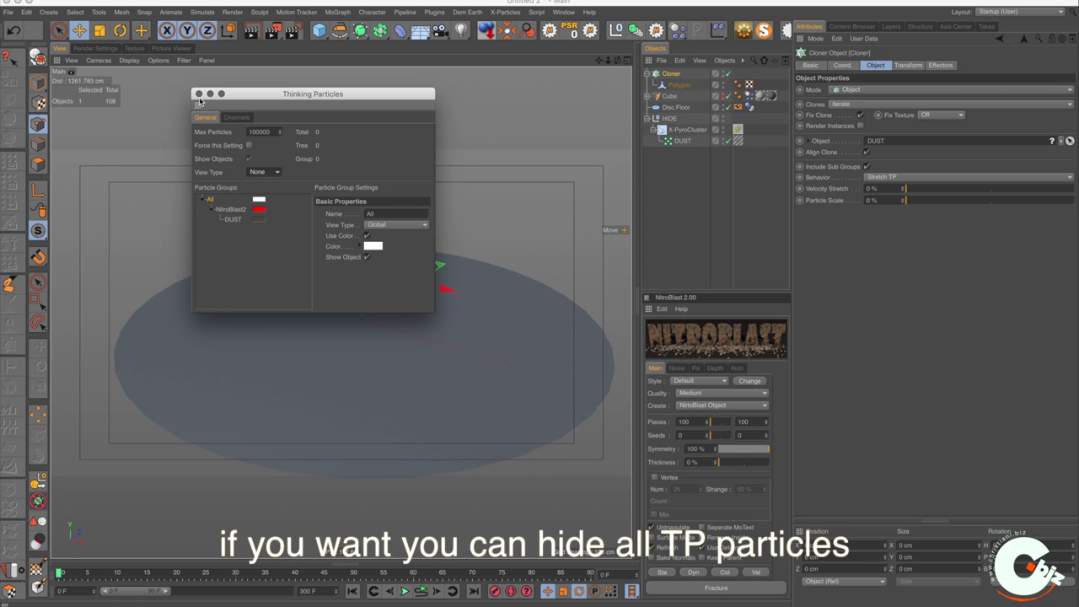
pyautogui.click(198, 95)
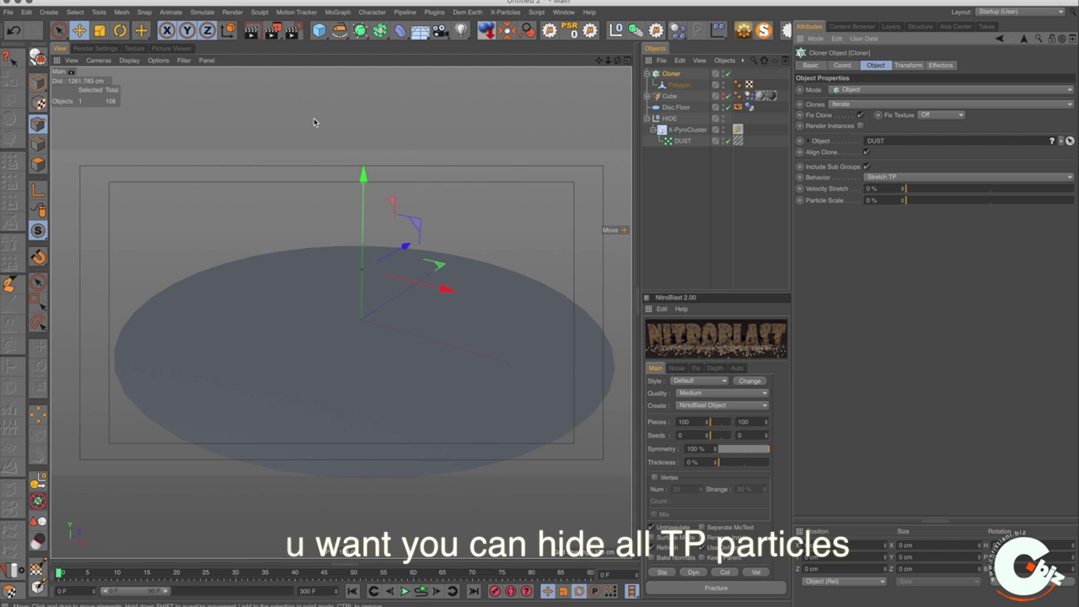
# Step: Unhide the Cube, nest the Cloner under a new Connect object, and hide the HIDE group
pyautogui.click(723, 97)
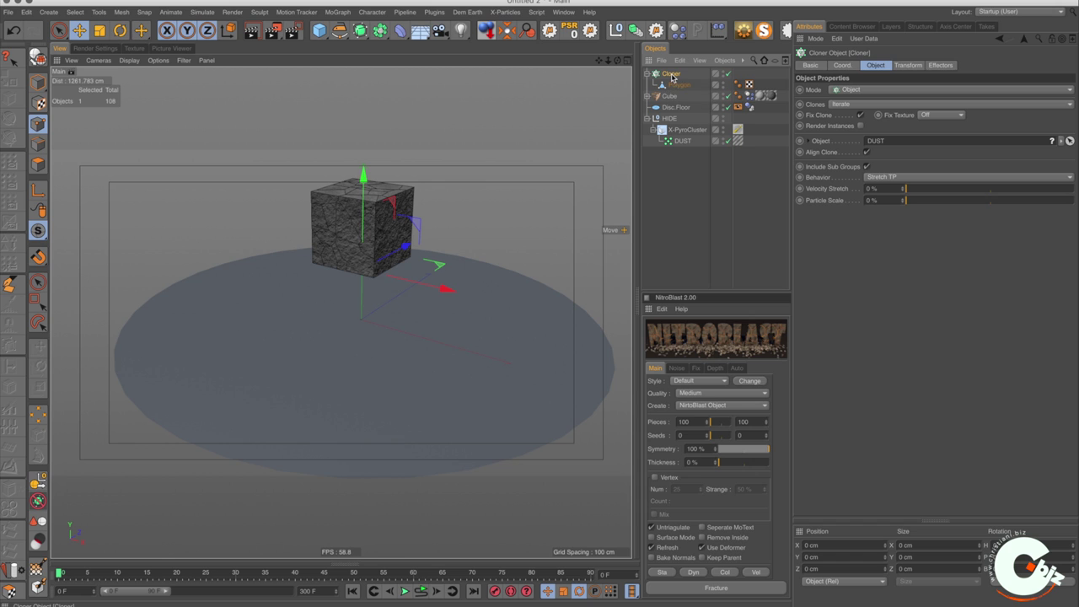
pyautogui.click(380, 32)
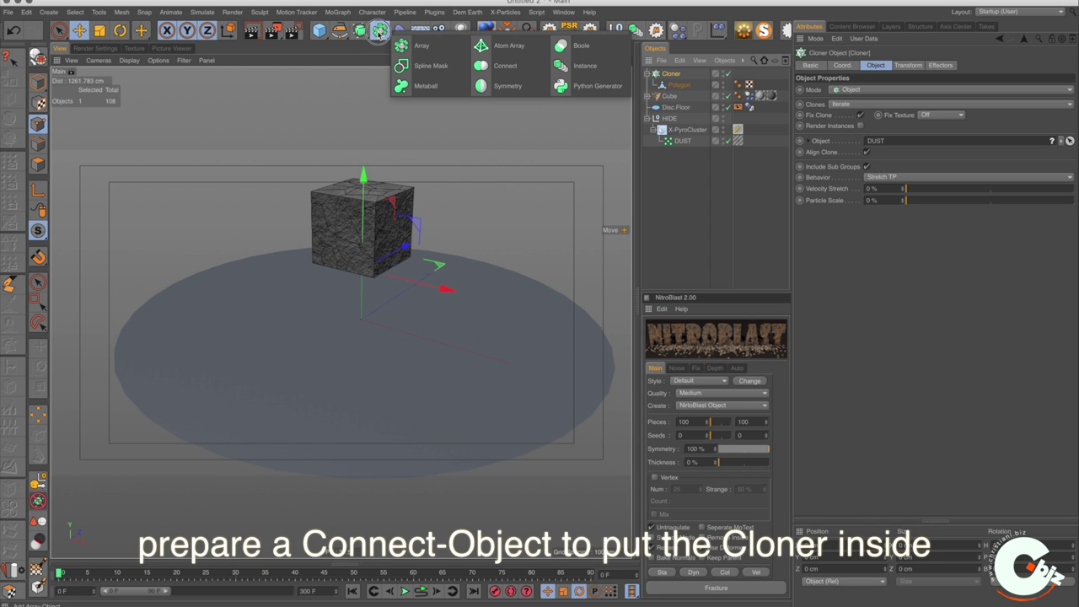
pyautogui.click(502, 64)
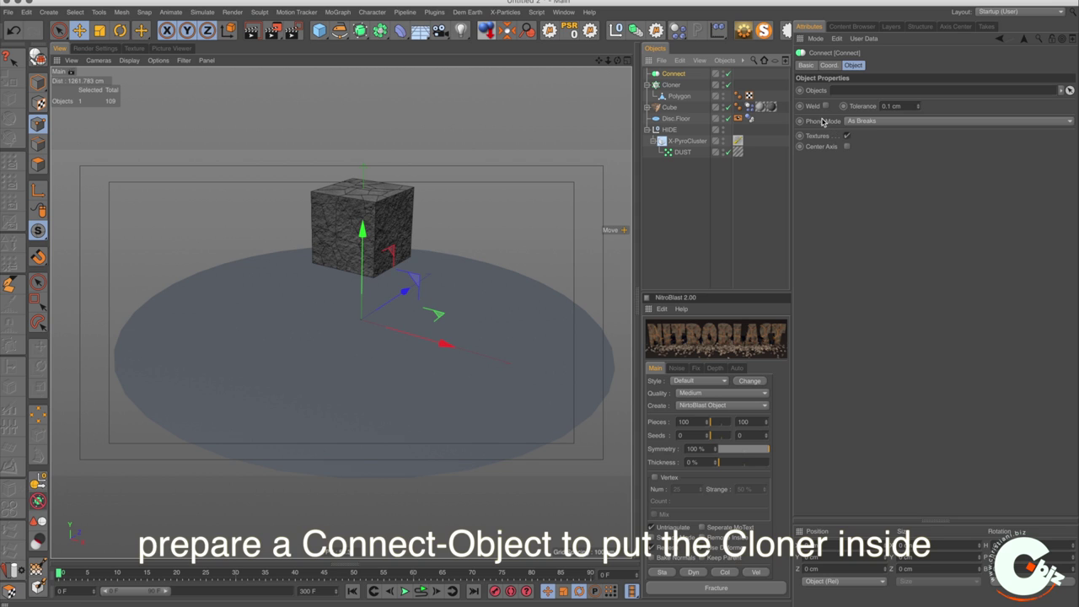
pyautogui.moveTo(671, 85)
pyautogui.mouseDown()
pyautogui.moveTo(674, 75)
pyautogui.moveTo(672, 131)
pyautogui.mouseUp()
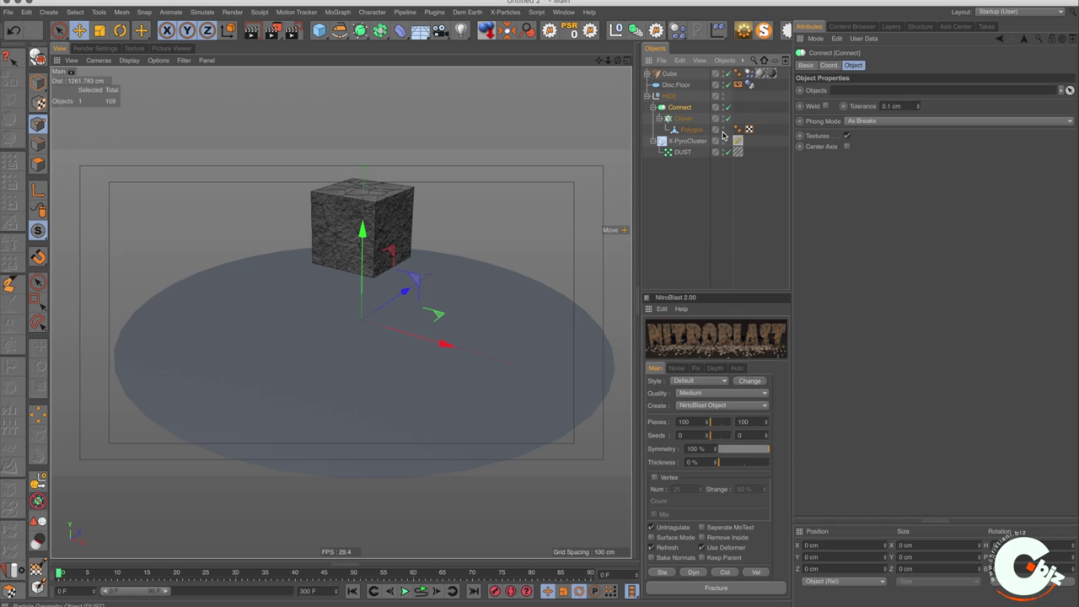
pyautogui.click(722, 96)
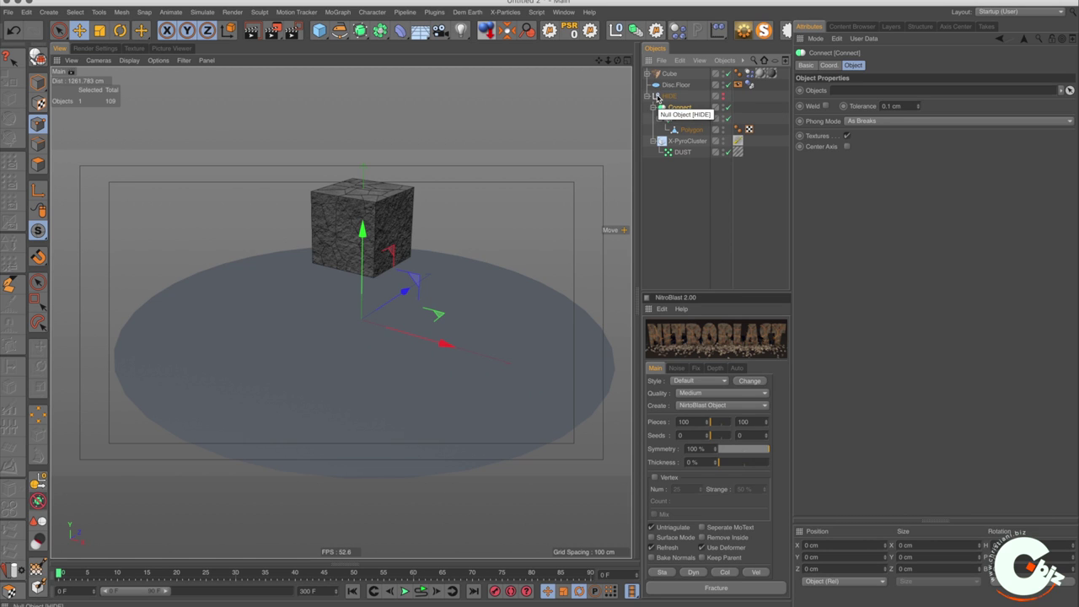
# Step: Add an X-Particles xpSystem and create an emitter in its Emitters folder named xpEmitter.Base
pyautogui.click(504, 12)
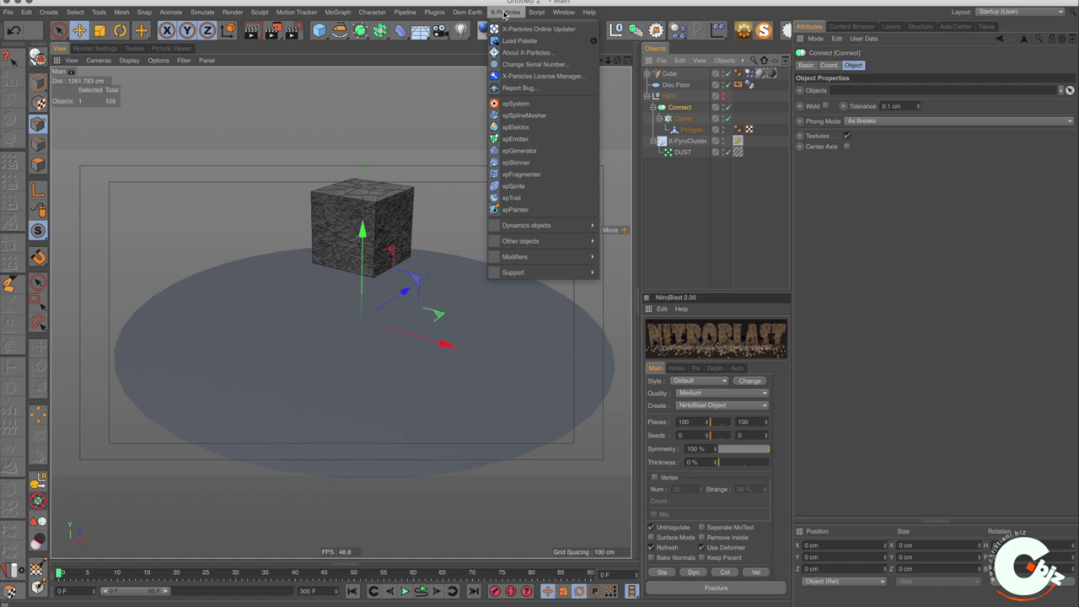
pyautogui.click(516, 103)
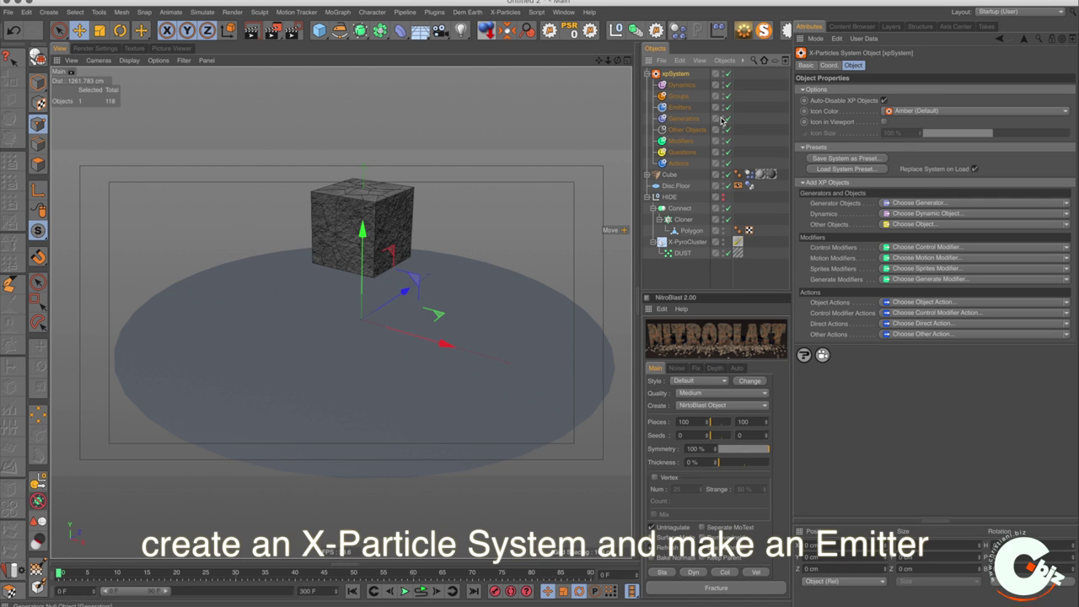
pyautogui.click(685, 110)
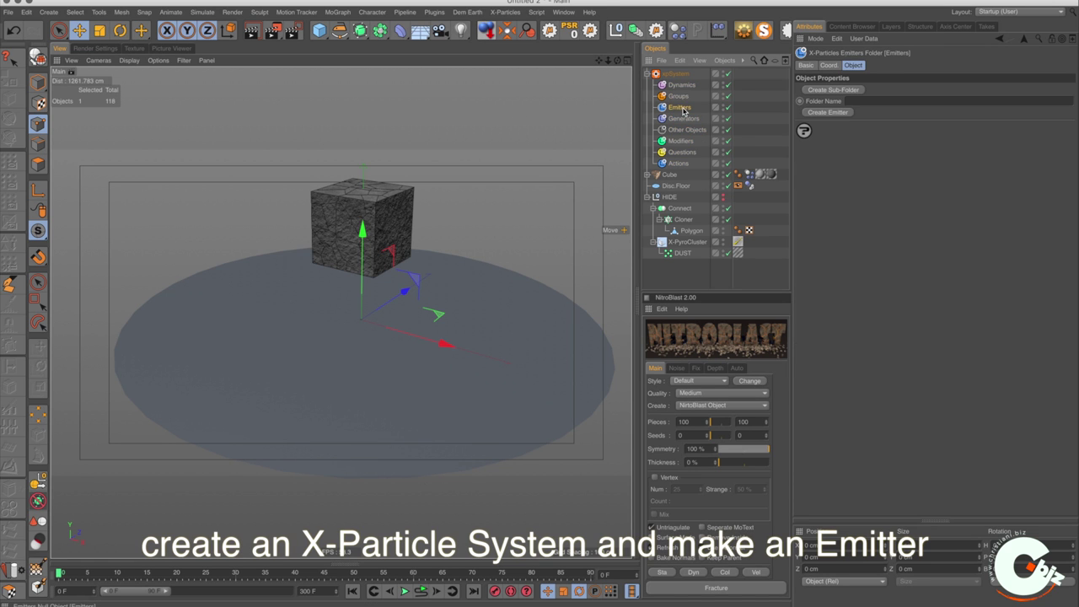
pyautogui.click(826, 112)
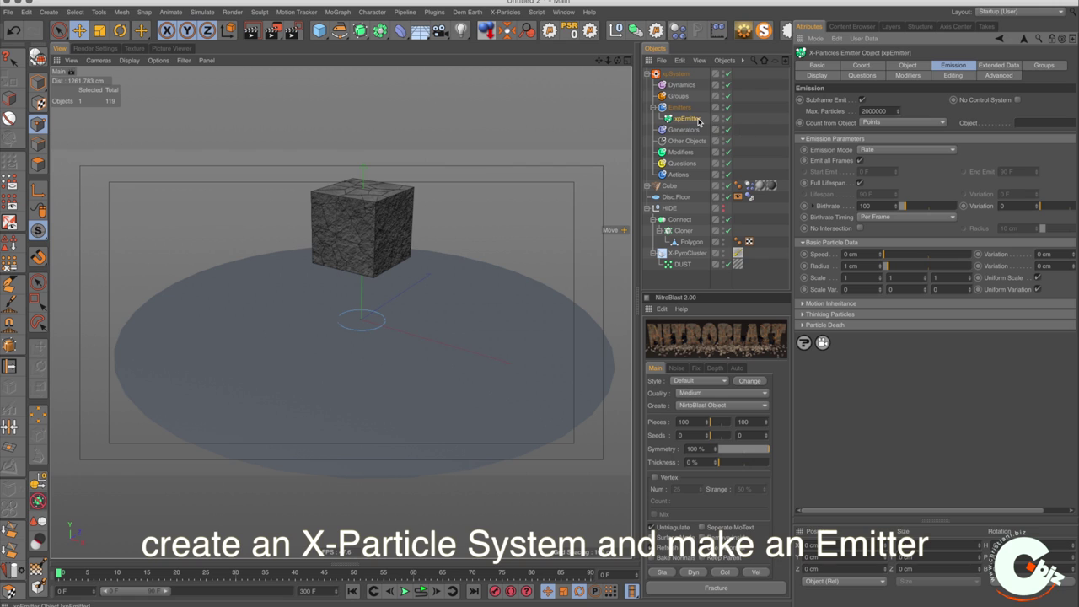
pyautogui.doubleClick(697, 119)
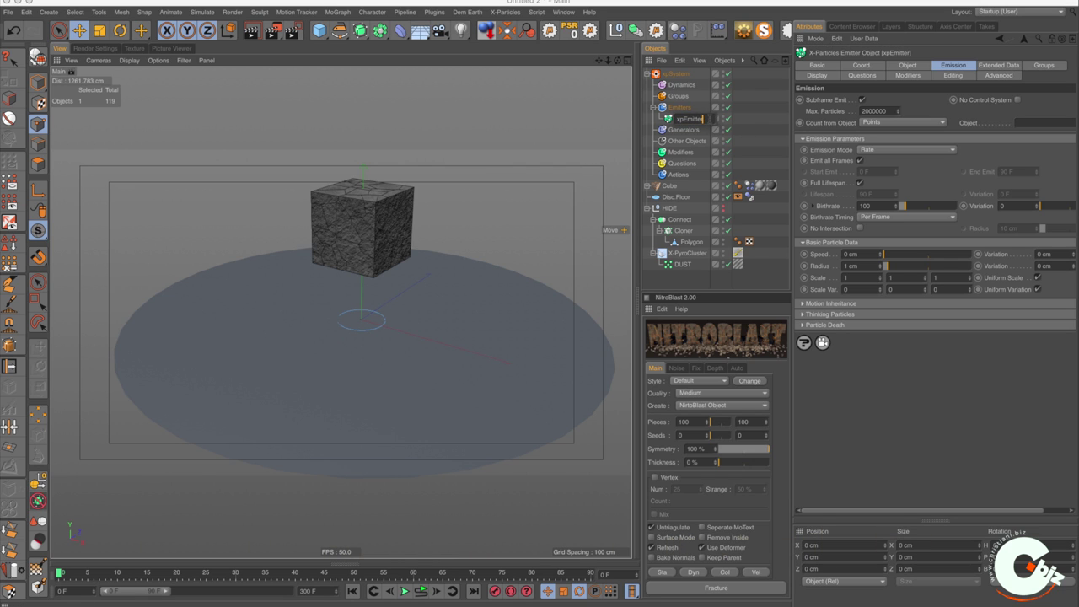
pyautogui.write('.Bae')
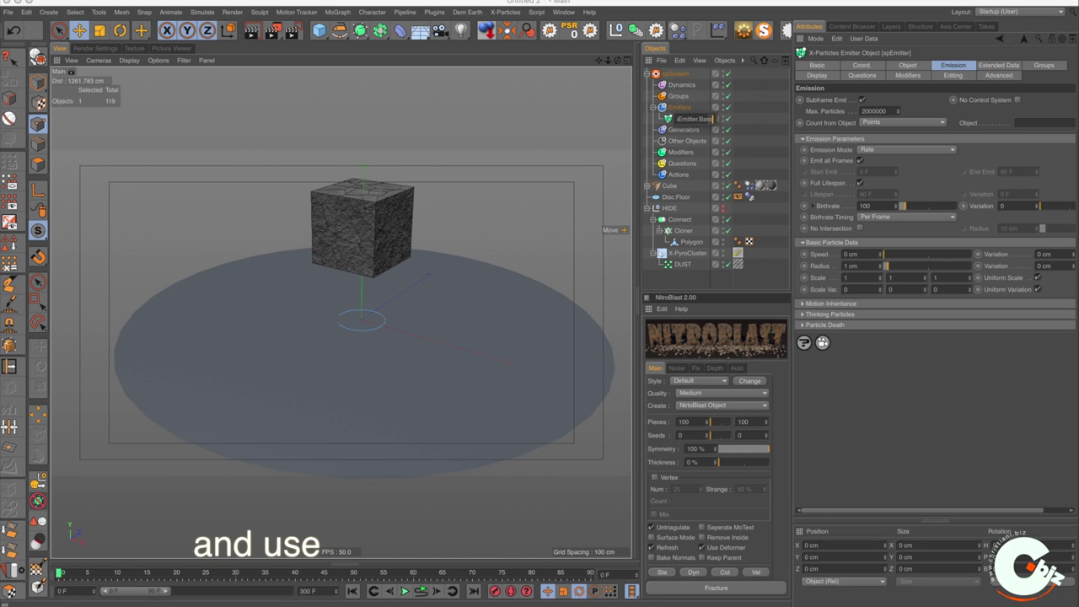
pyautogui.press('Return')
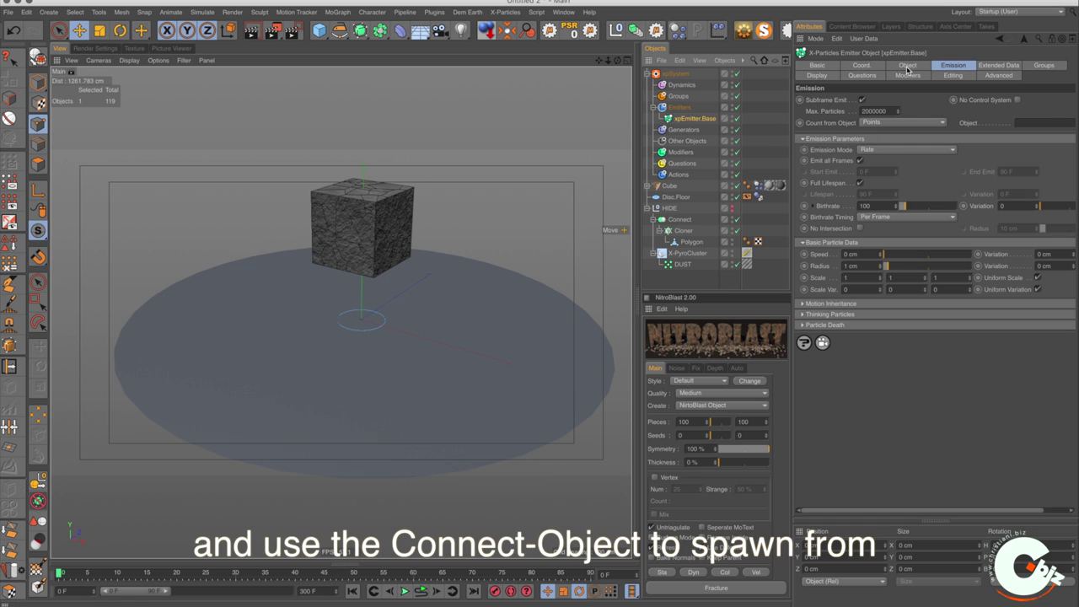
pyautogui.click(908, 66)
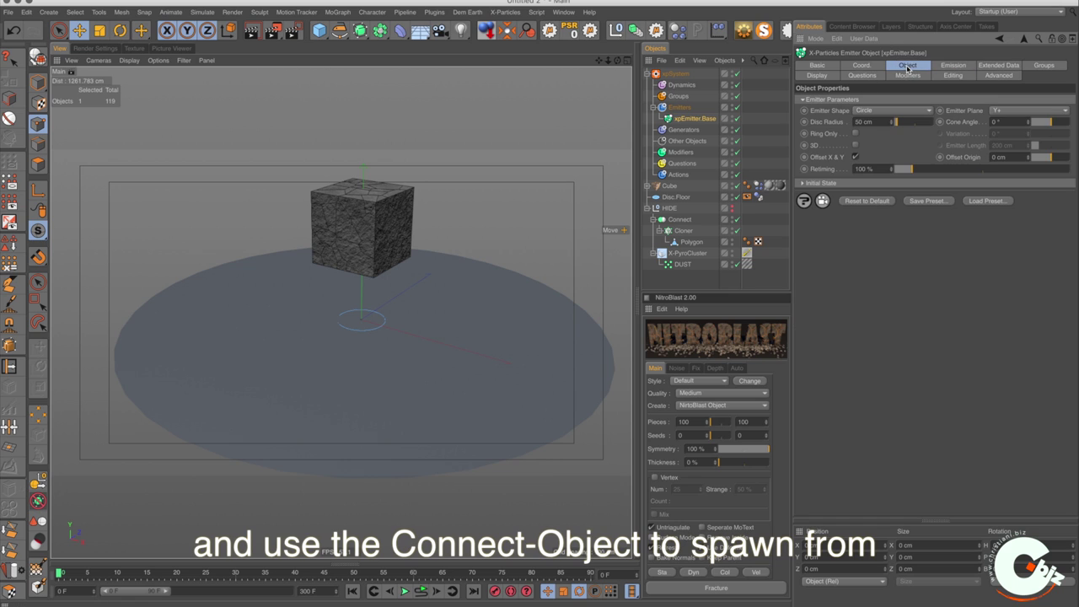
# Step: Set the emitter shape to Object using Connect, emitting from Points with Stick Particle to Source Object on
pyautogui.click(876, 111)
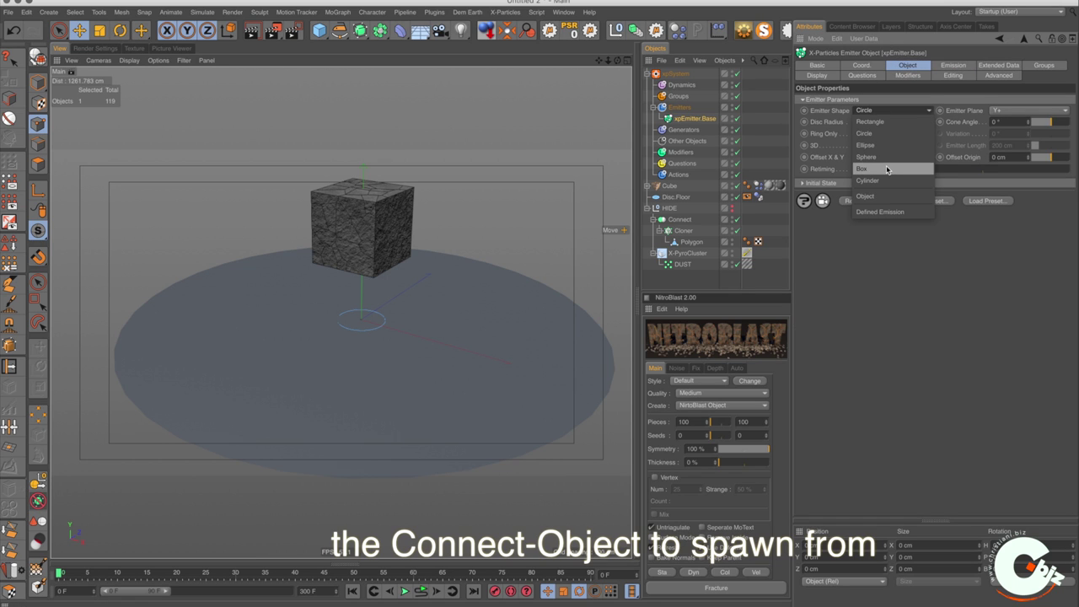
pyautogui.click(881, 195)
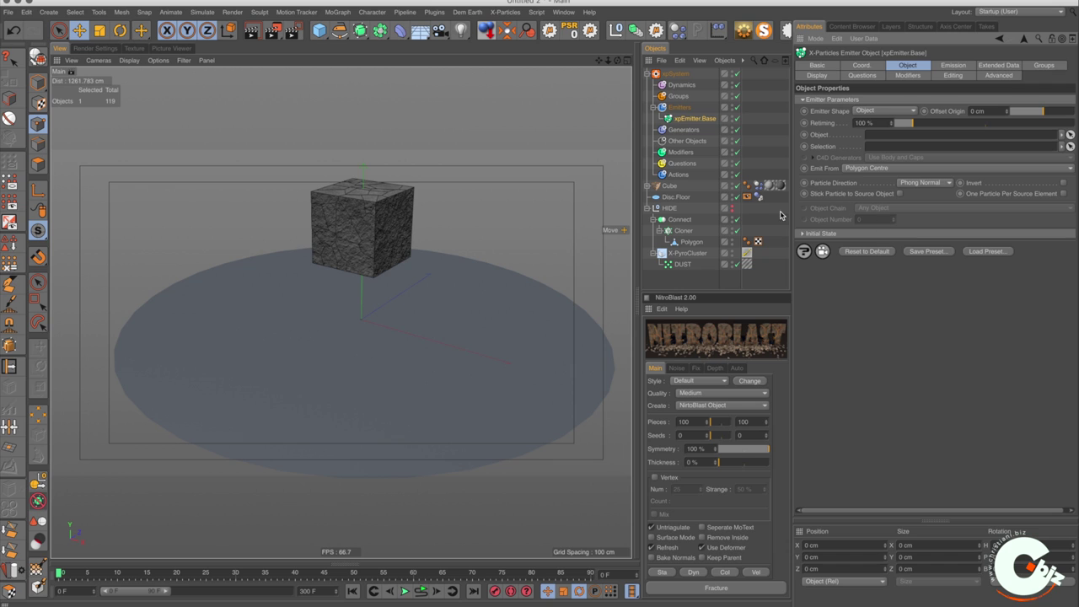
pyautogui.click(681, 221)
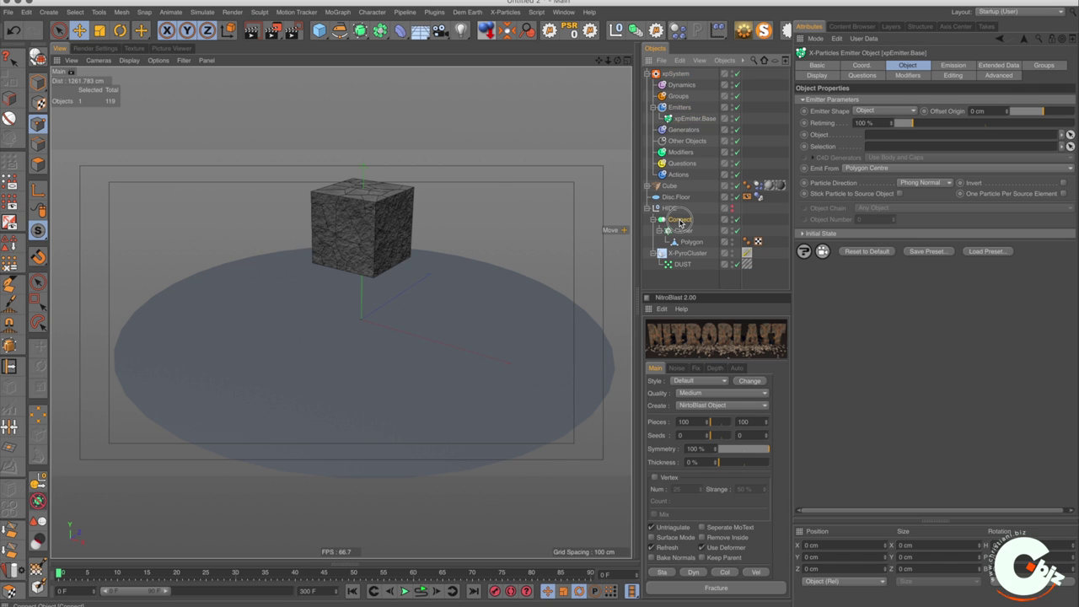
pyautogui.moveTo(681, 222); pyautogui.dragTo(889, 136)
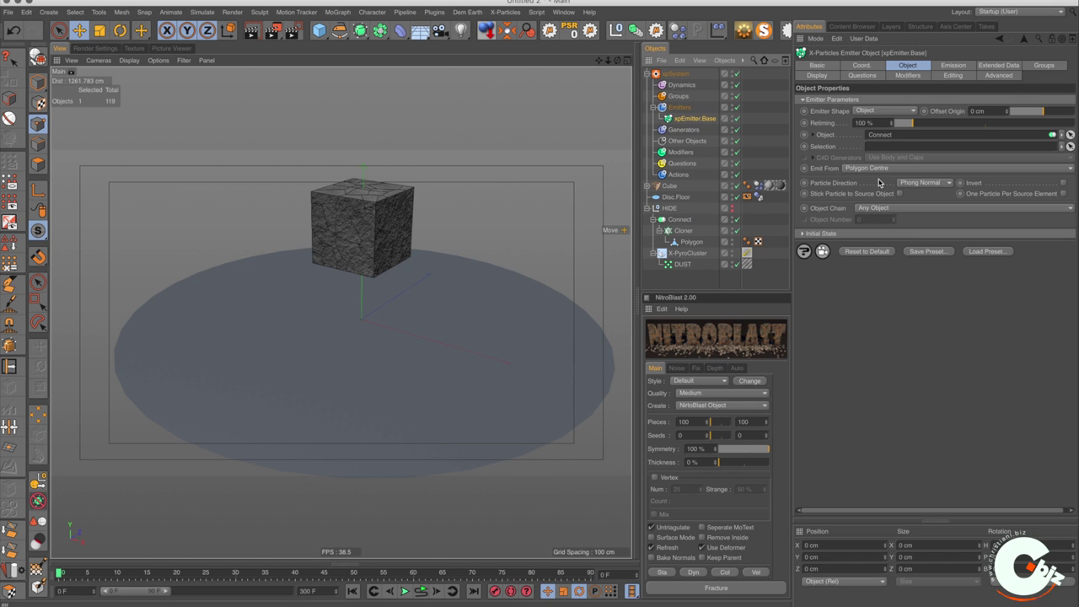
pyautogui.click(879, 168)
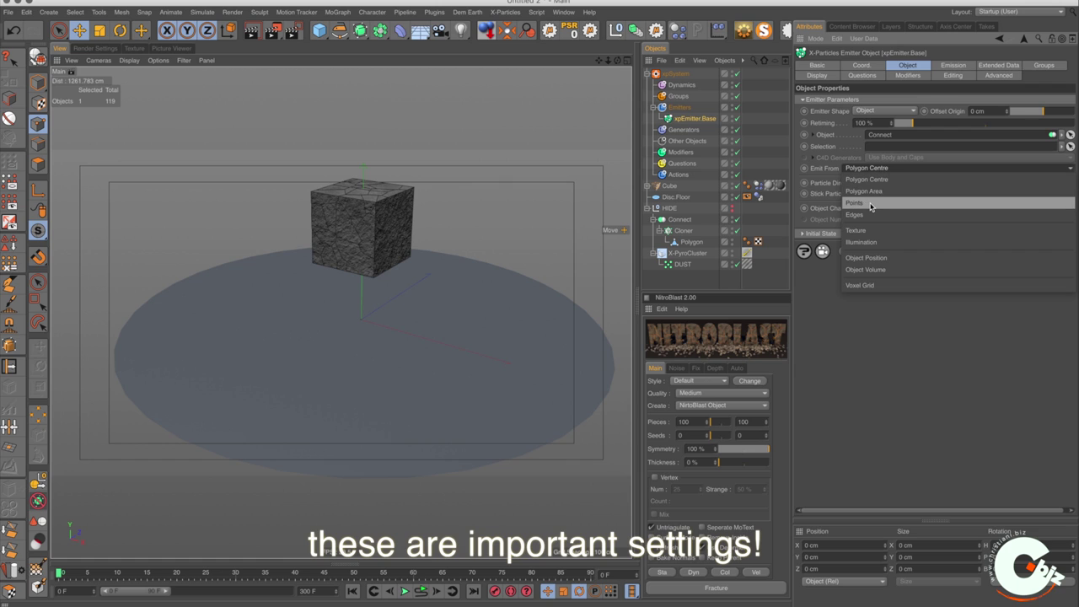
pyautogui.click(871, 204)
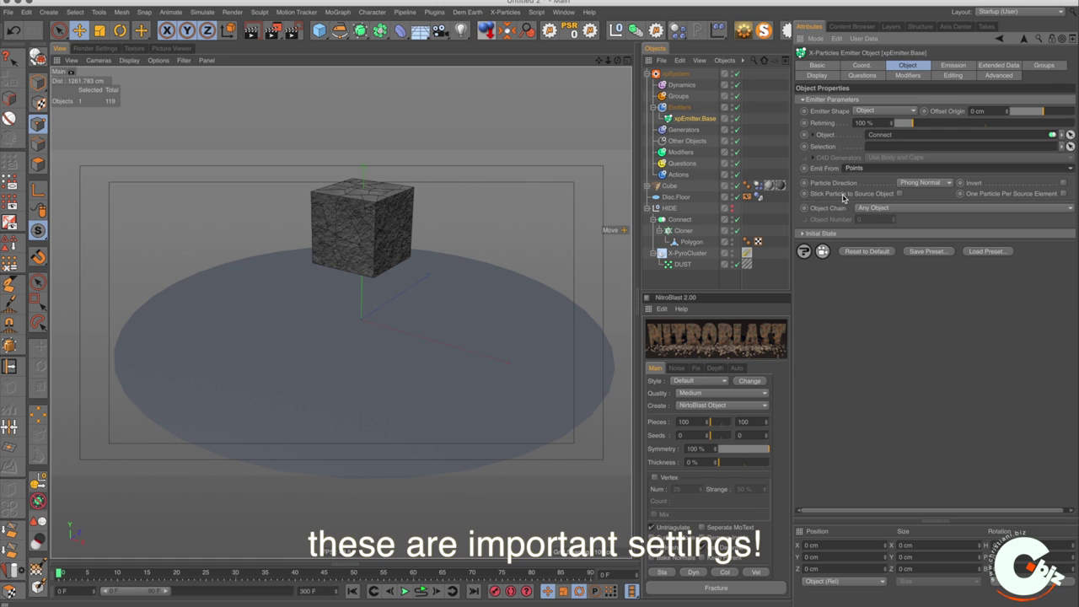
pyautogui.click(900, 194)
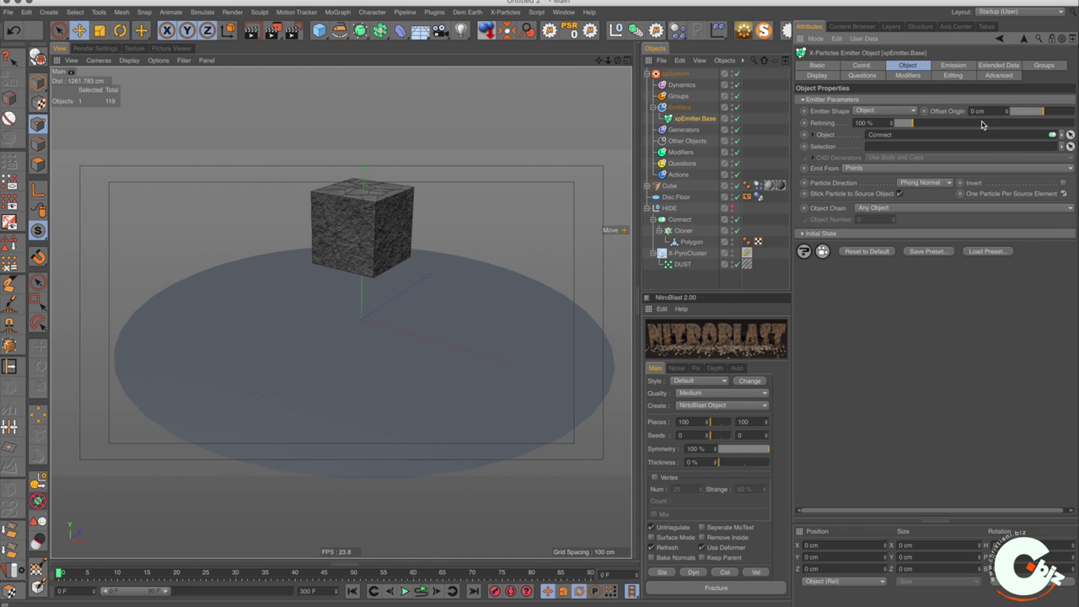
pyautogui.click(955, 66)
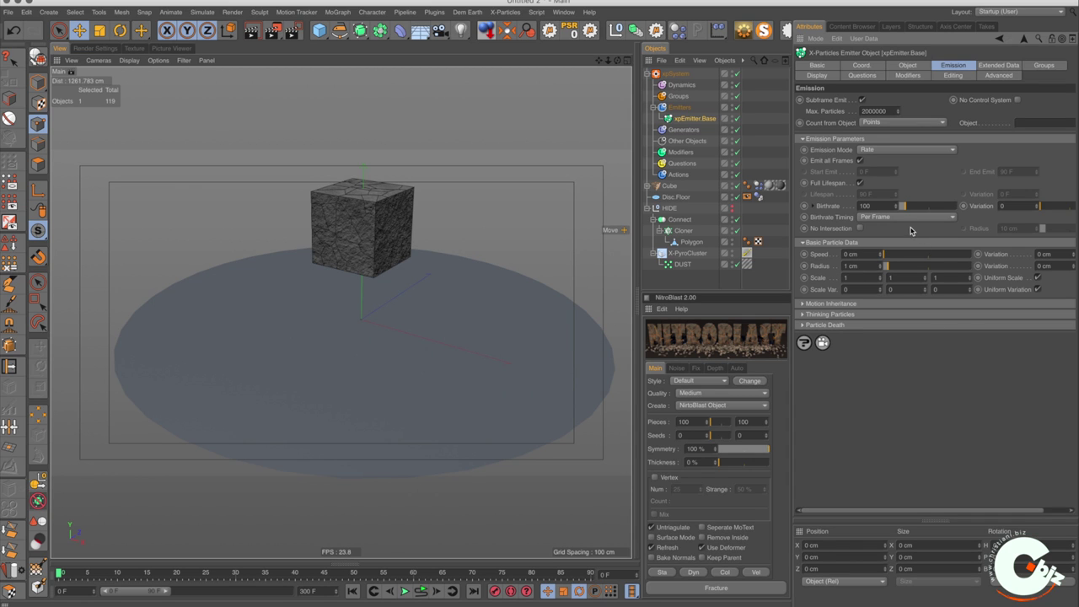
# Step: Change the emitter's Editor Display from Dots to Circle
pyautogui.click(814, 76)
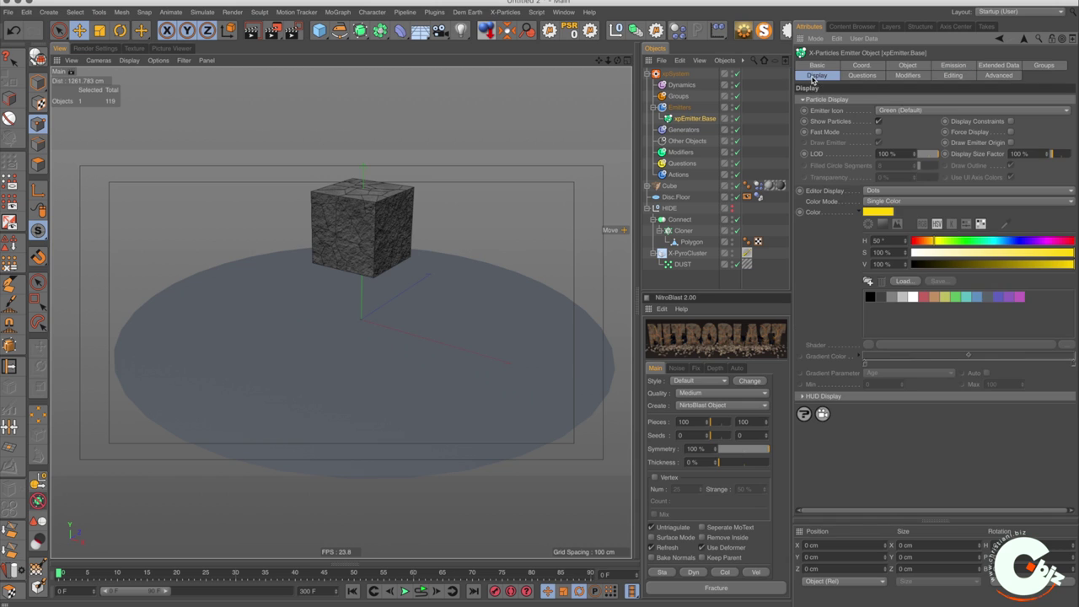
pyautogui.click(890, 193)
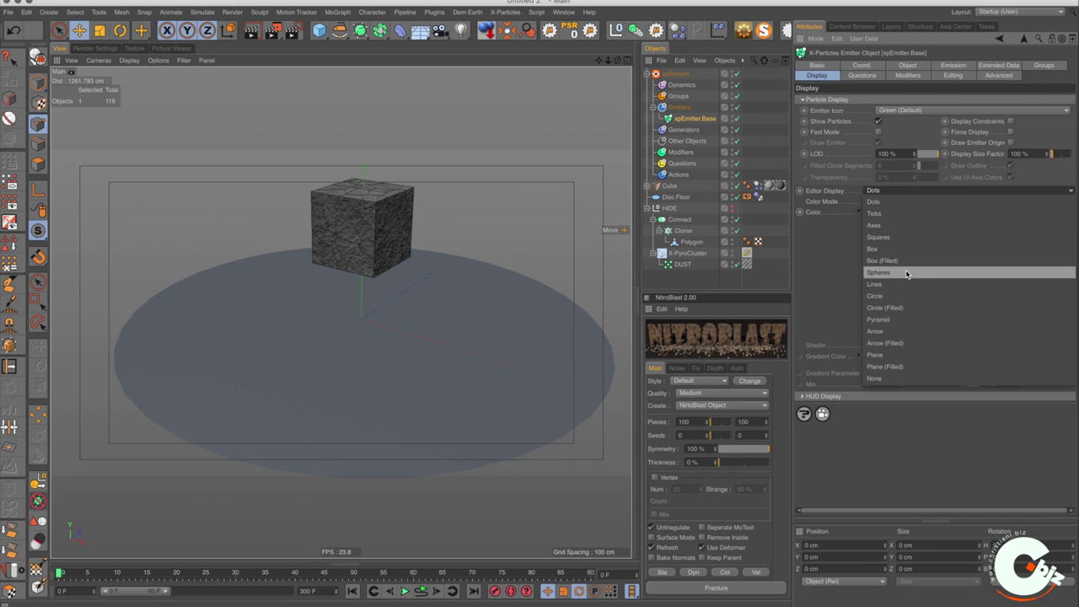
pyautogui.click(903, 296)
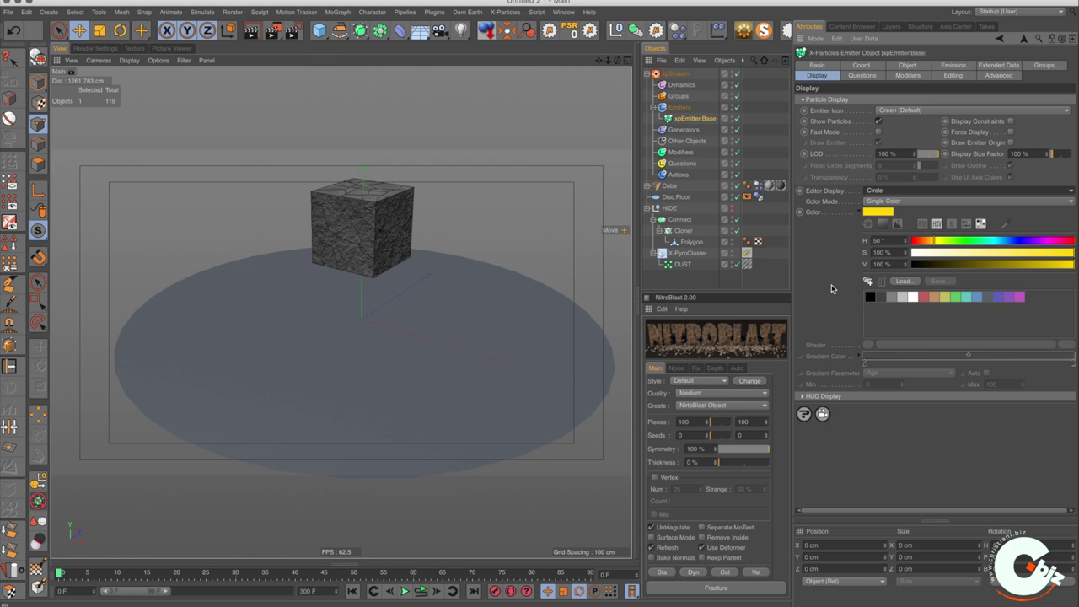
# Step: Play the simulation and stop at frame 65 as the cube shatters into yellow dust
pyautogui.click(406, 592)
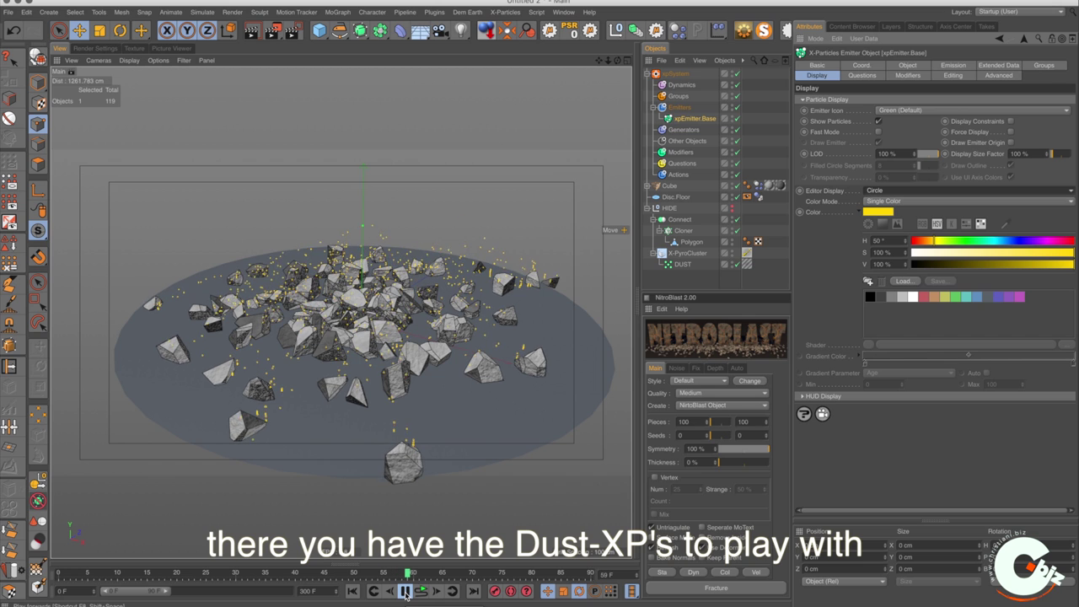
pyautogui.click(406, 592)
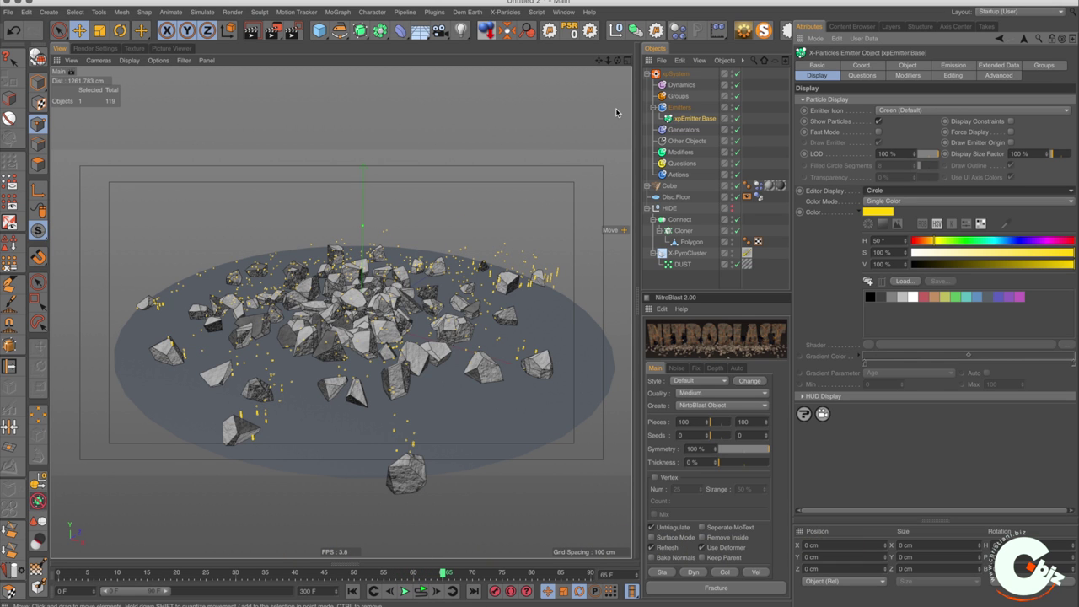
# Step: Add a TurbulenceFD Emitter tag to xpEmitter.Base and a Spawn modifier under Modifiers
pyautogui.rightClick(687, 118)
pyautogui.moveTo(753, 311)
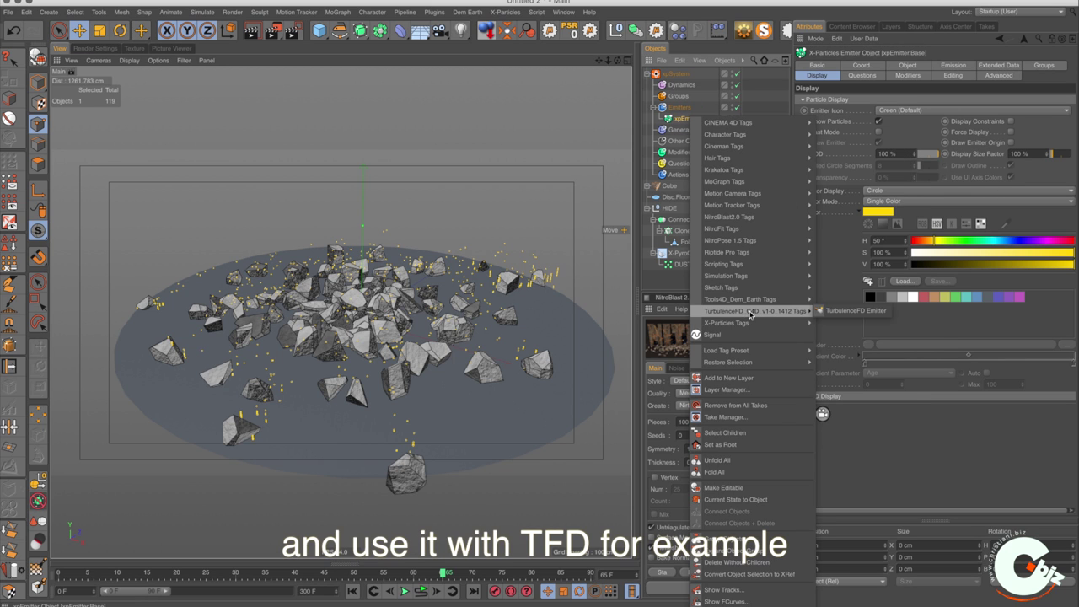
pyautogui.click(839, 311)
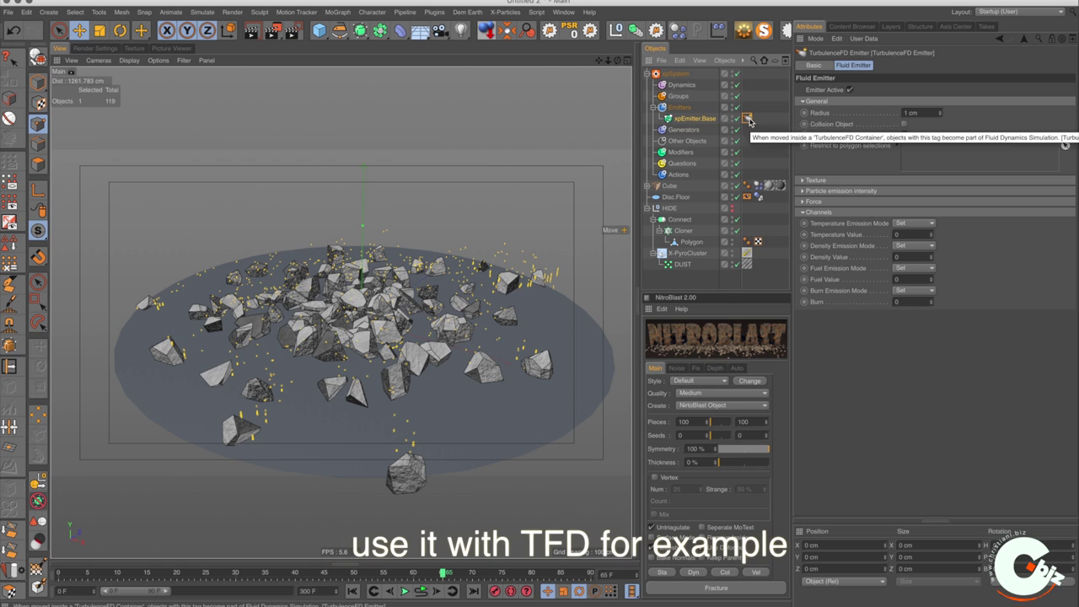
pyautogui.click(685, 155)
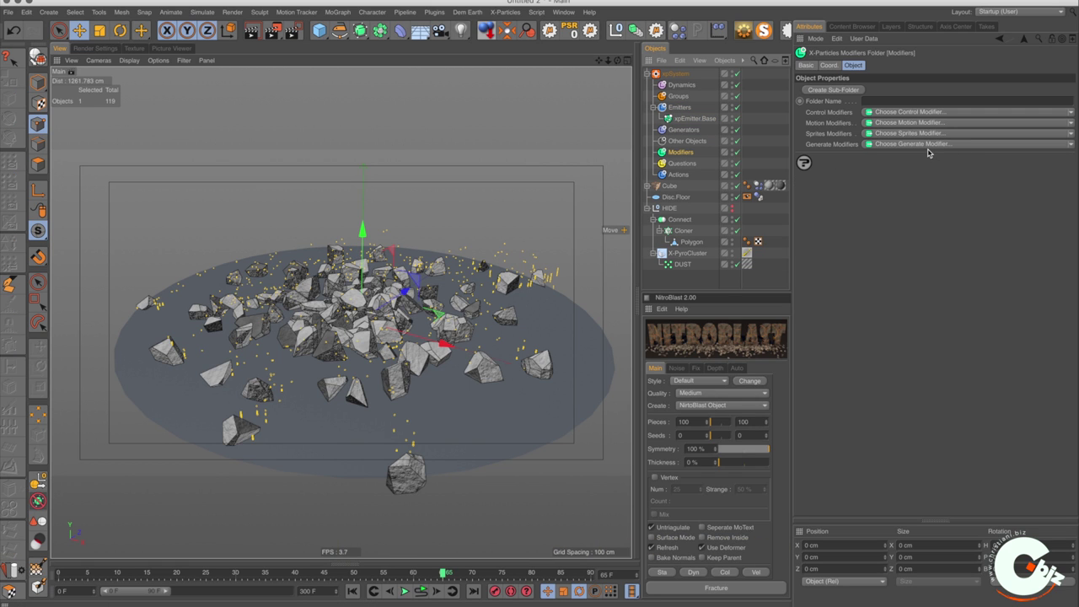
pyautogui.click(927, 146)
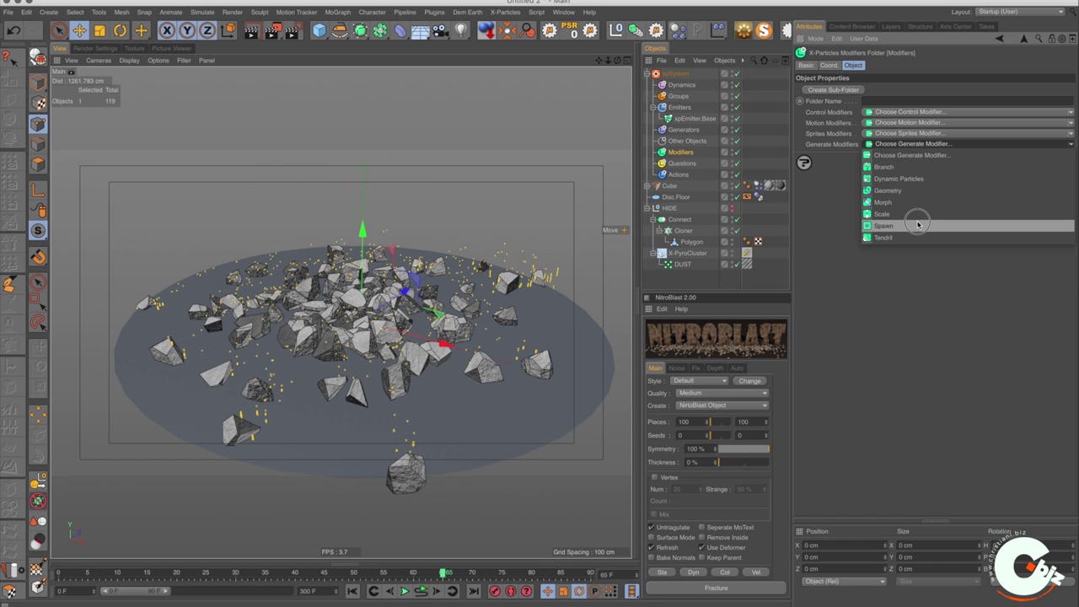
pyautogui.click(919, 224)
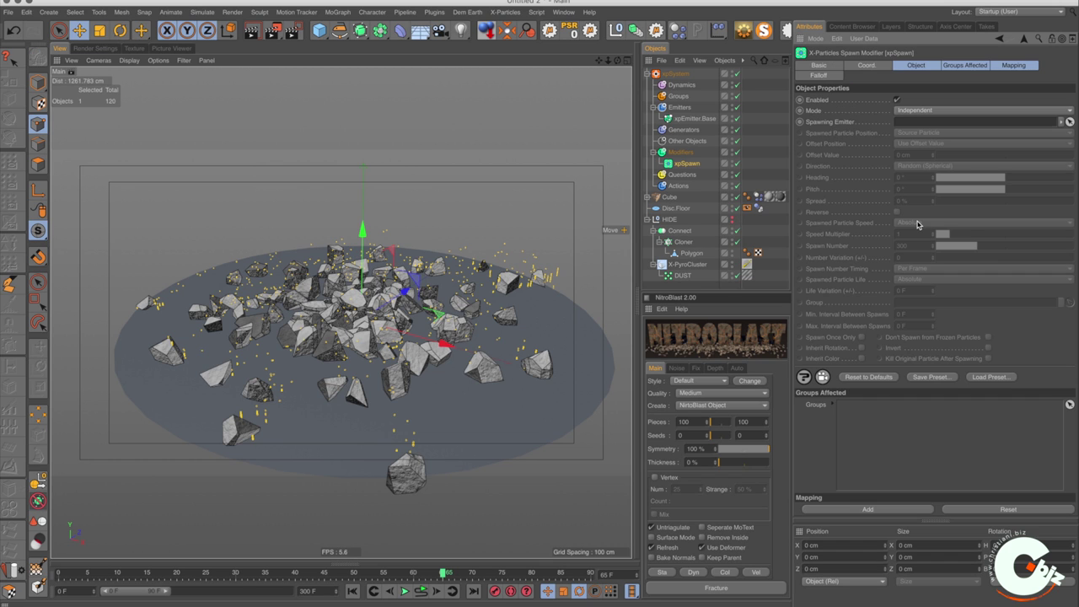
# Step: Add a second emitter to the Emitters folder and rename it xpEmitter.Spawn
pyautogui.click(685, 108)
pyautogui.click(817, 110)
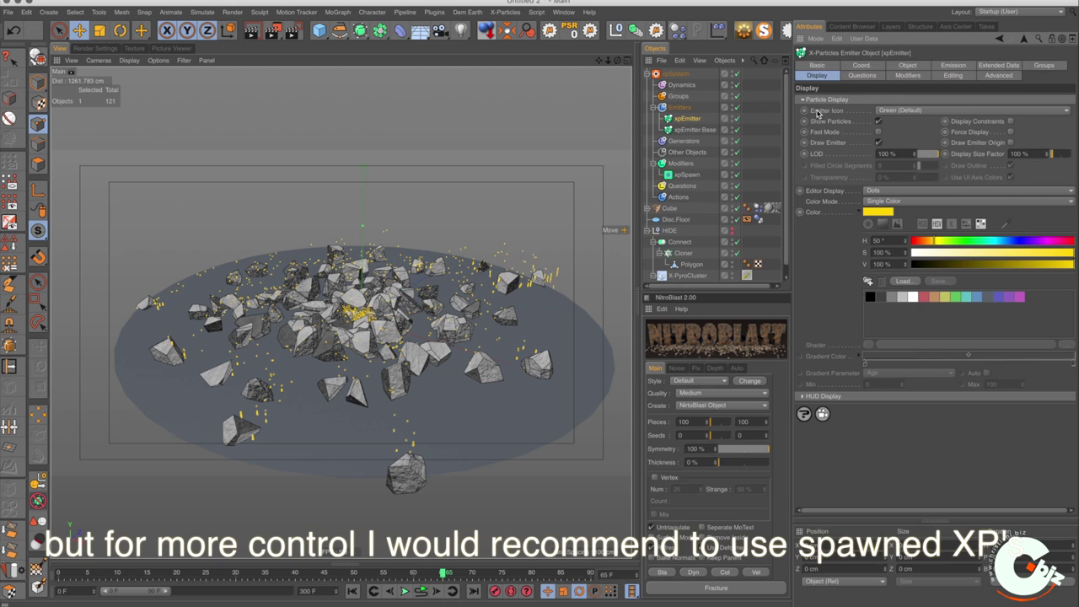
pyautogui.doubleClick(690, 119)
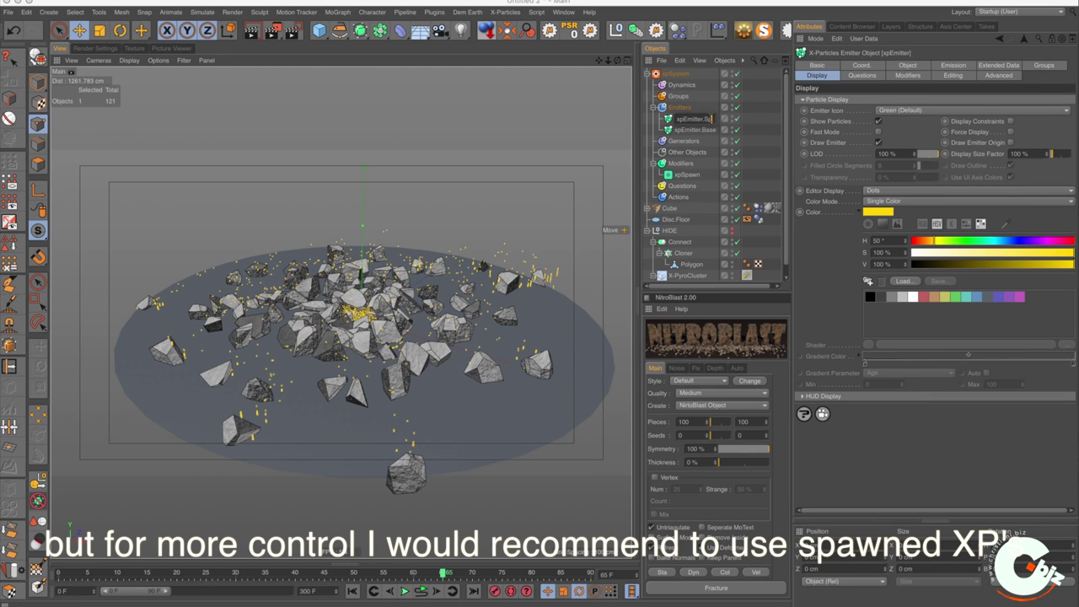
pyautogui.write('n')
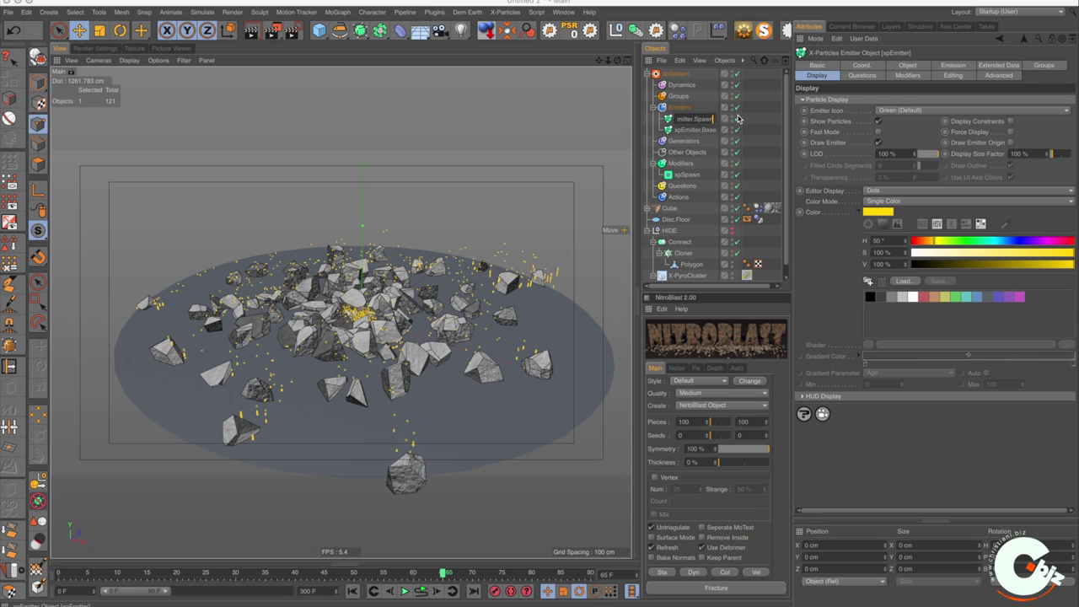
# Step: Set xpEmitter.Spawn as the Spawn modifier's emitter, spawning 1 particle once only
pyautogui.click(685, 175)
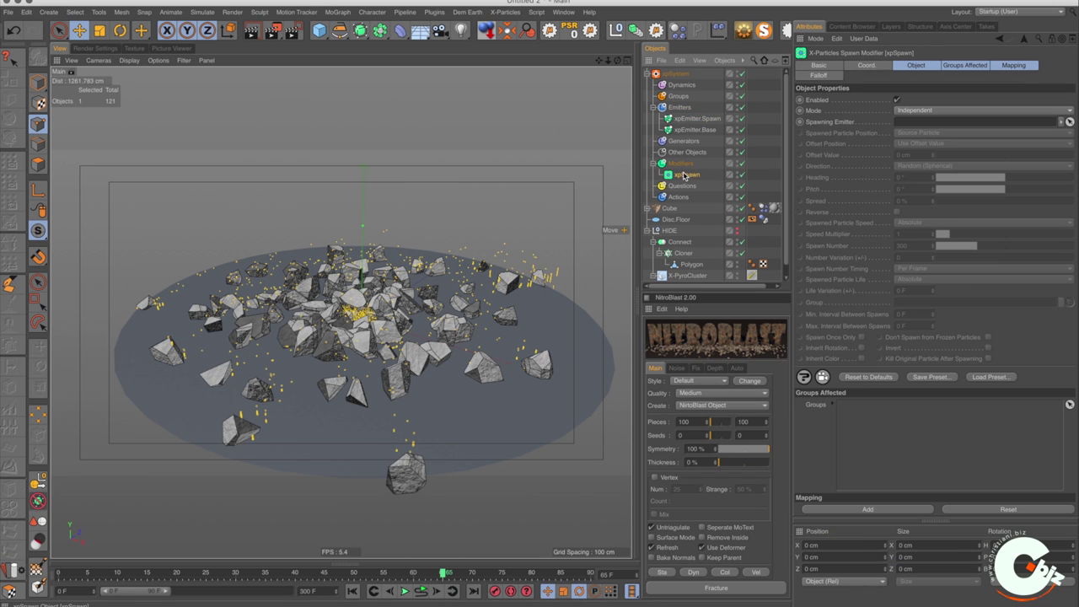
pyautogui.moveTo(697, 121); pyautogui.dragTo(946, 128)
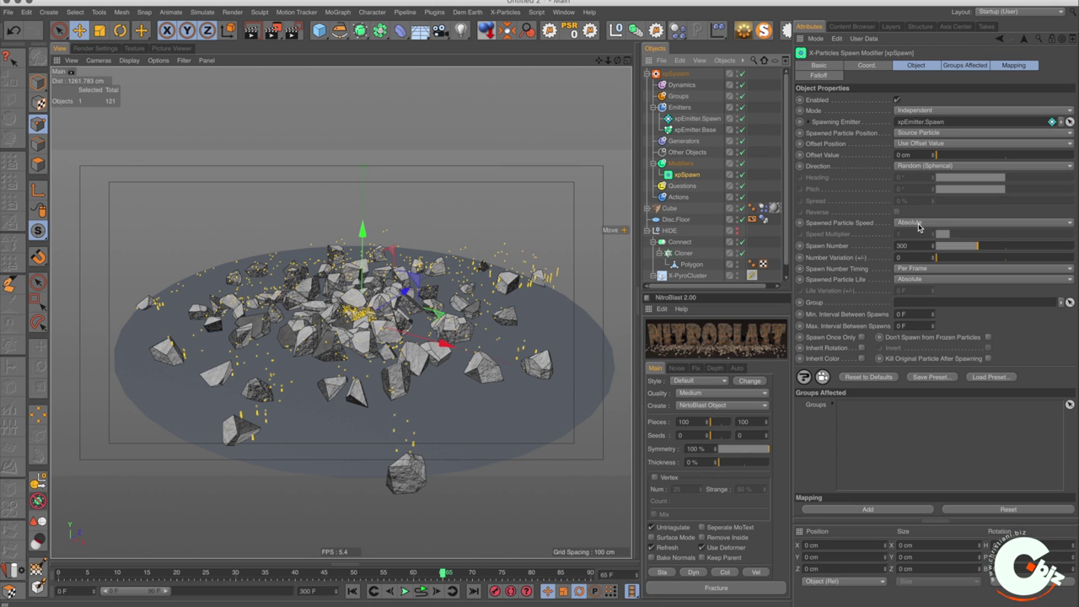
pyautogui.click(902, 245)
pyautogui.write('1')
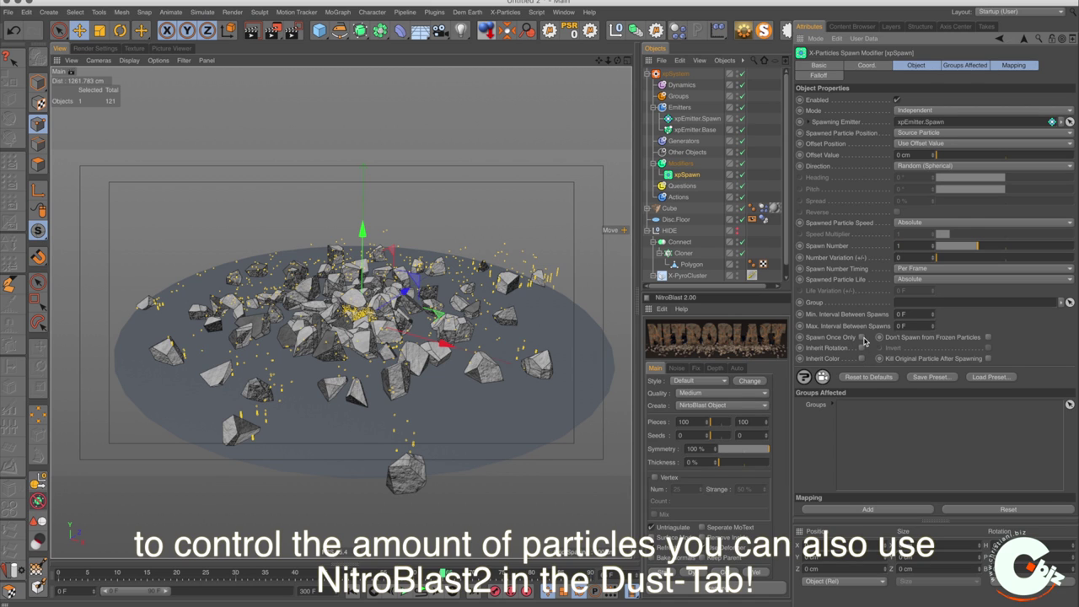
pyautogui.click(862, 338)
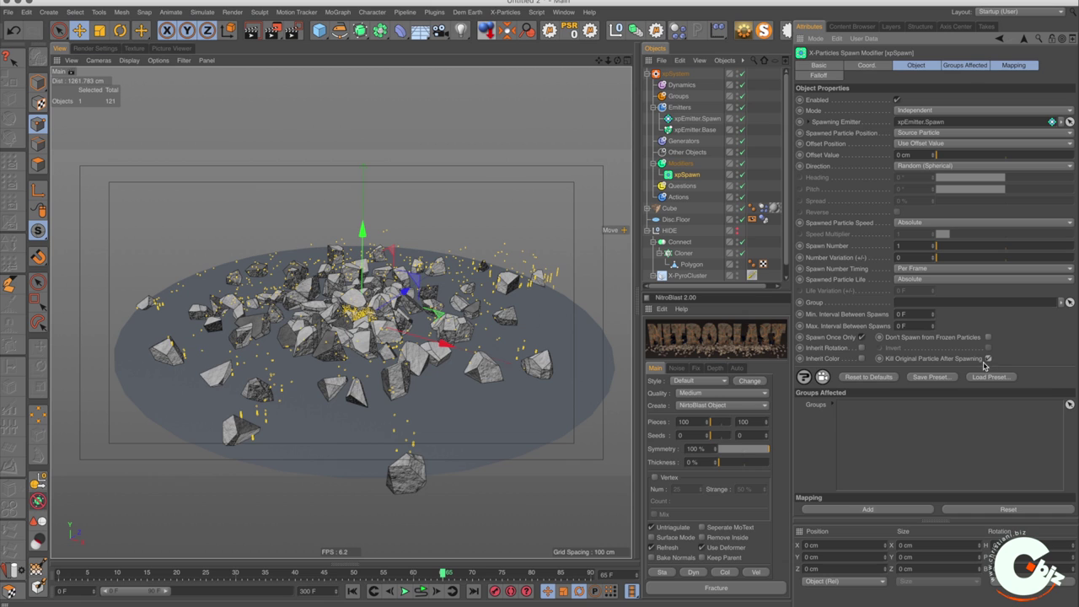
# Step: Change xpEmitter.Spawn's display colour from yellow to a pale cyan
pyautogui.click(694, 119)
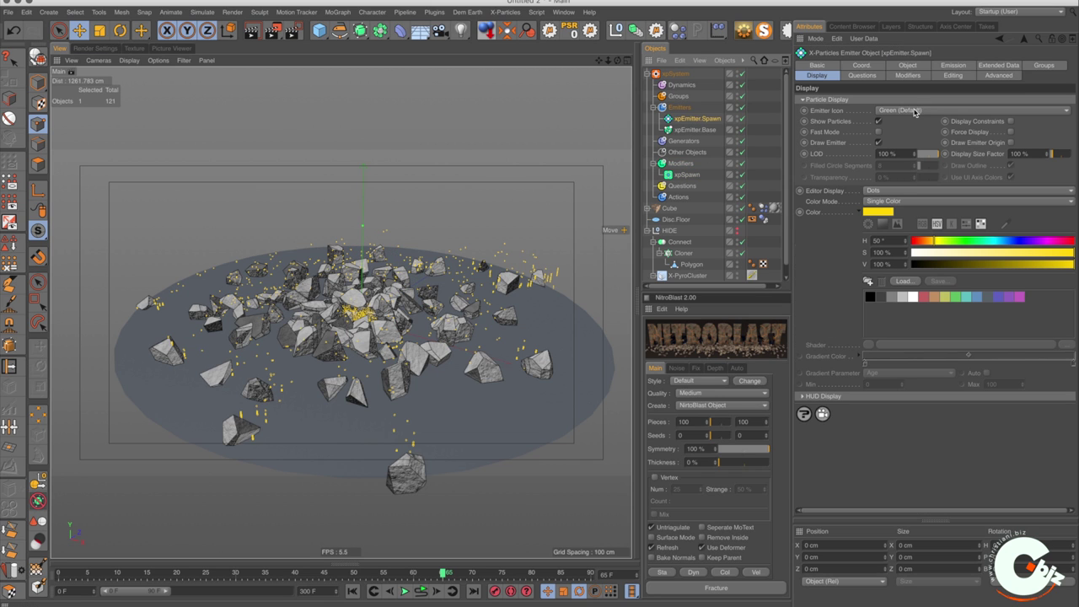
pyautogui.click(994, 242)
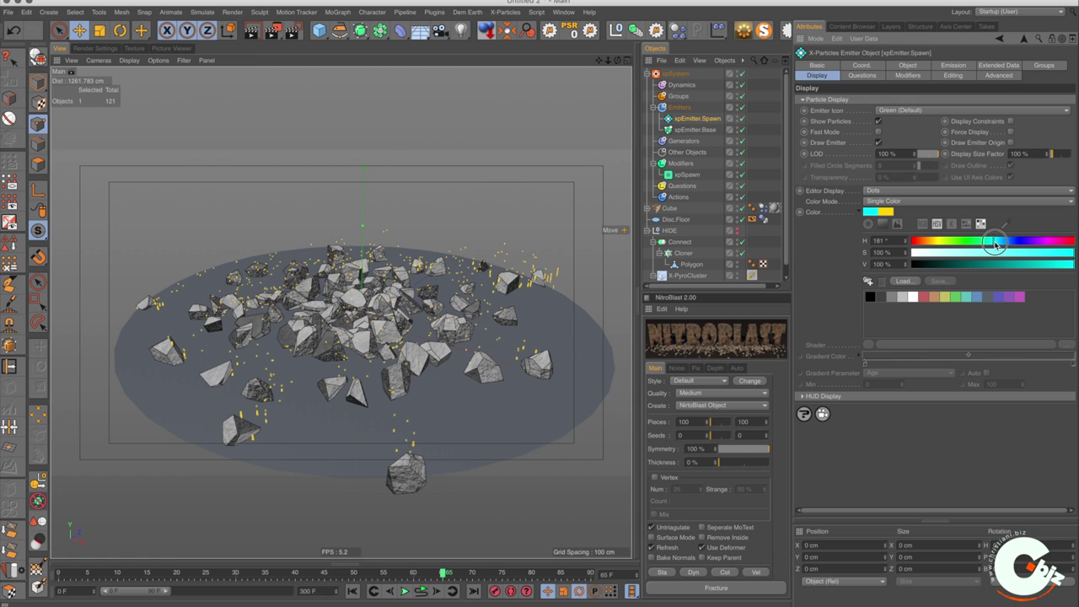
pyautogui.click(1000, 252)
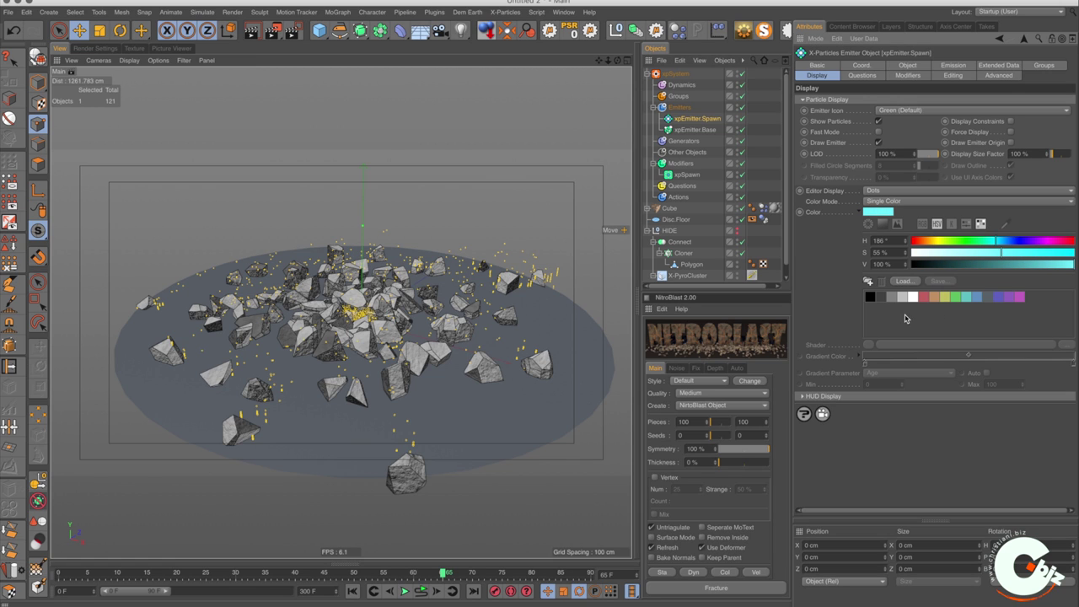
# Step: Set the spawn emitter's speed to 99 cm with 42 cm variation, then rewind to frame 0
pyautogui.click(955, 66)
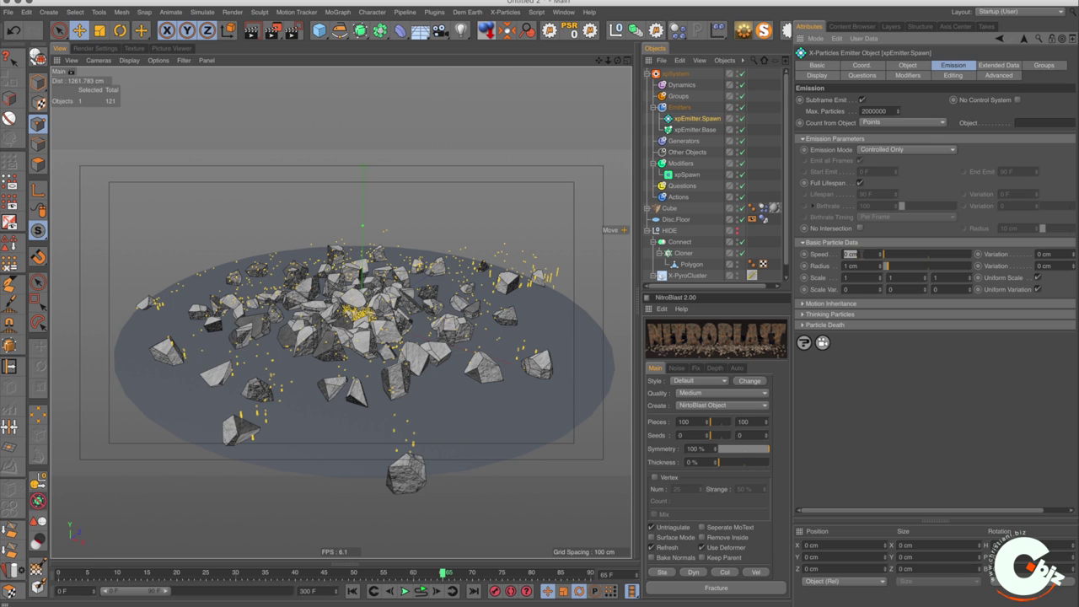
pyautogui.write('99')
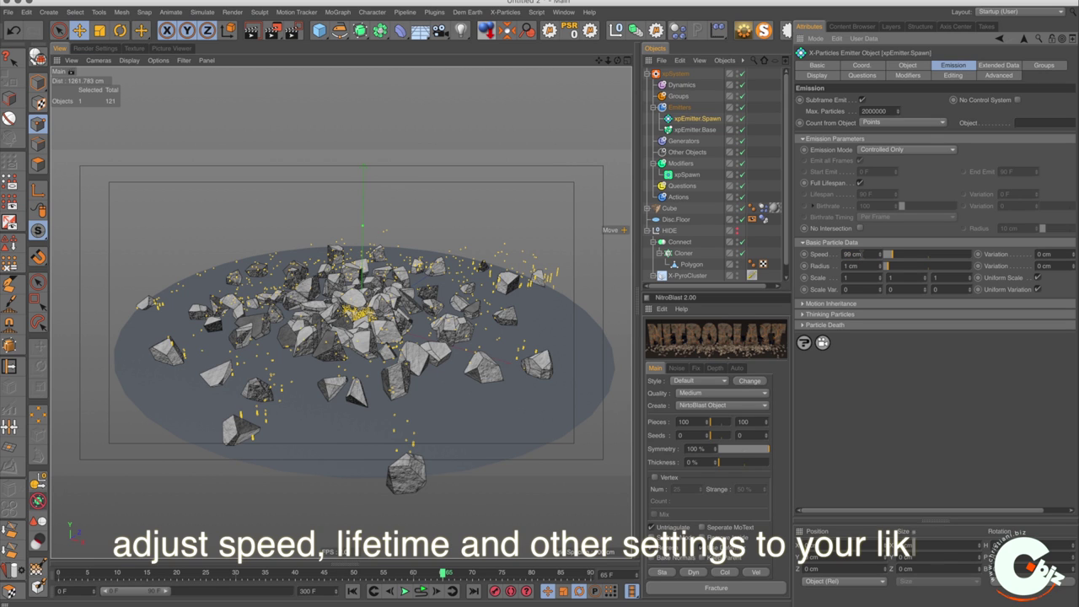
pyautogui.press('Tab')
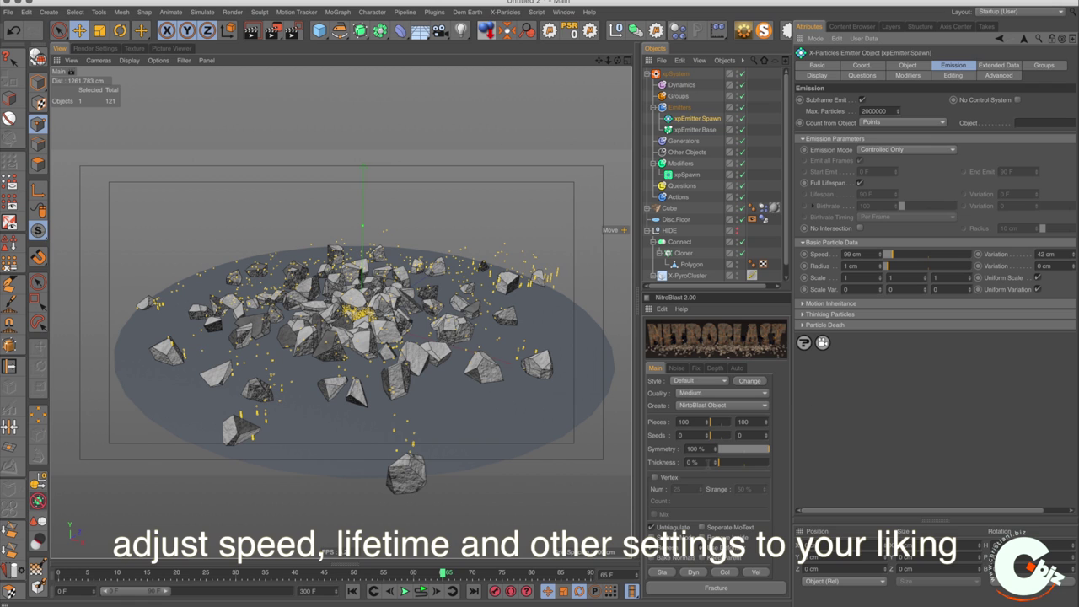
pyautogui.click(353, 591)
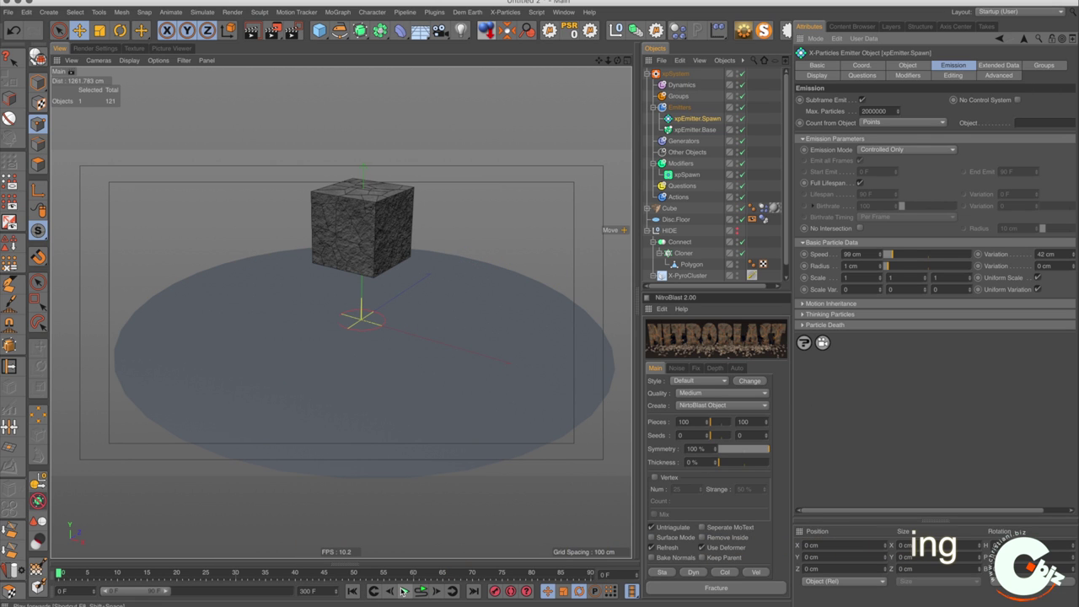
# Step: Turn off Full Lifespan and give spawned particles a 5 F lifespan while previewing the simulation
pyautogui.click(403, 591)
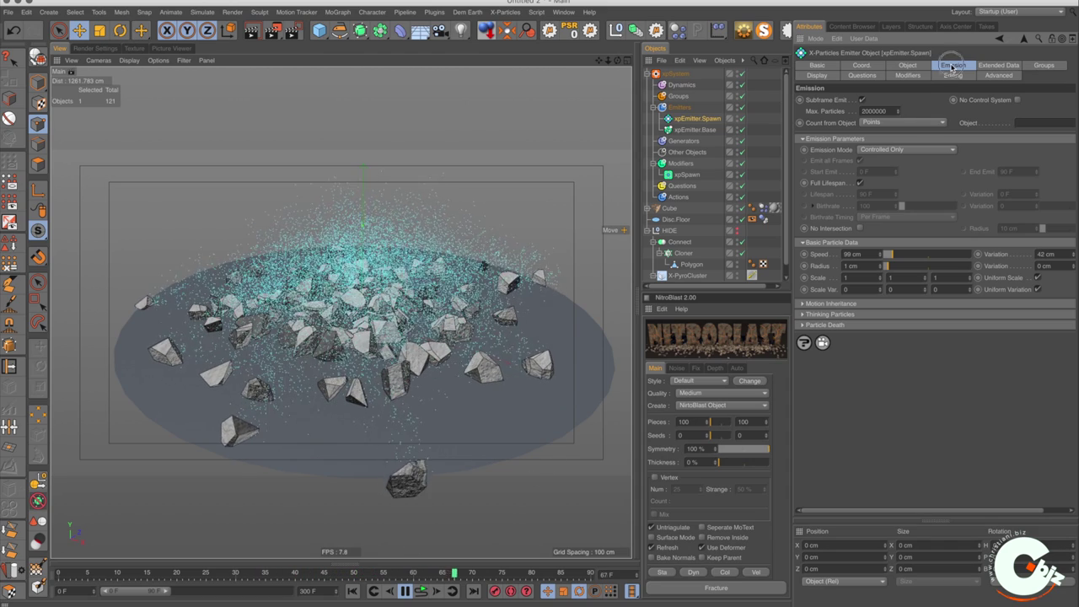
pyautogui.click(860, 183)
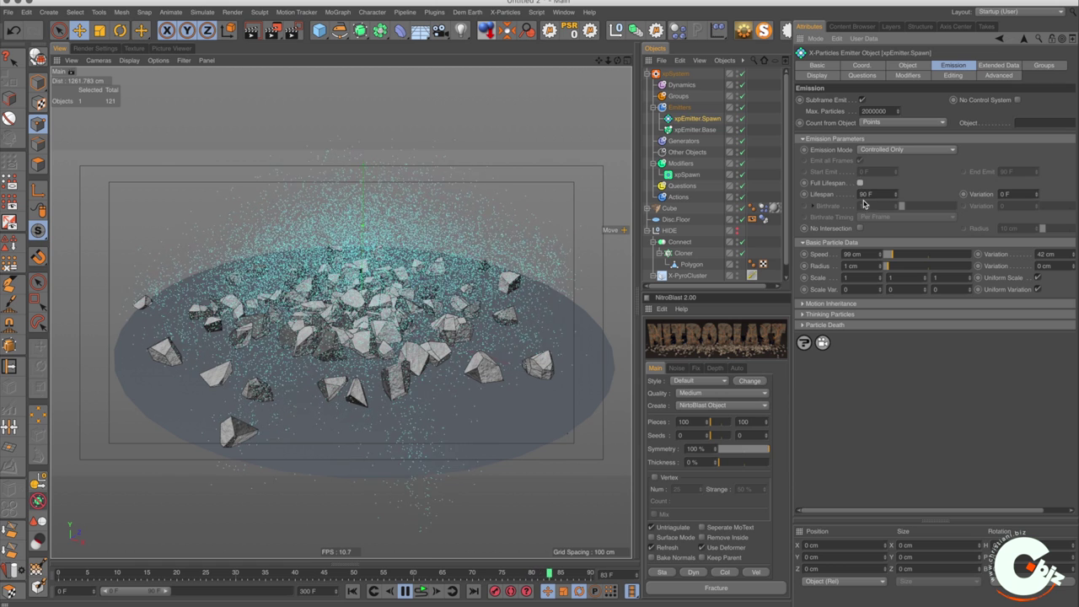
pyautogui.doubleClick(866, 194)
pyautogui.write('5')
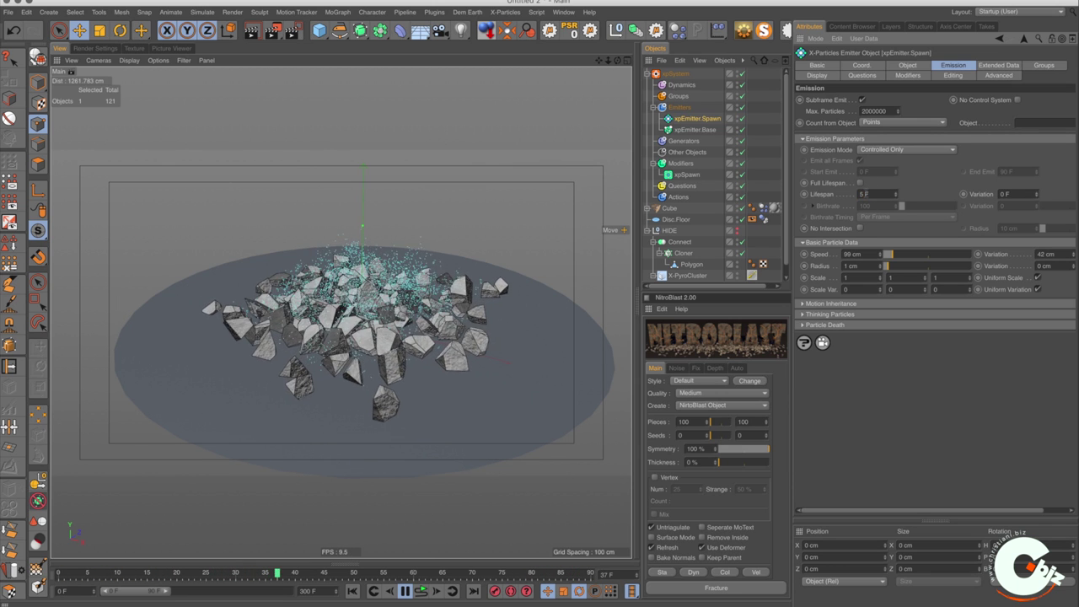
pyautogui.press('Return')
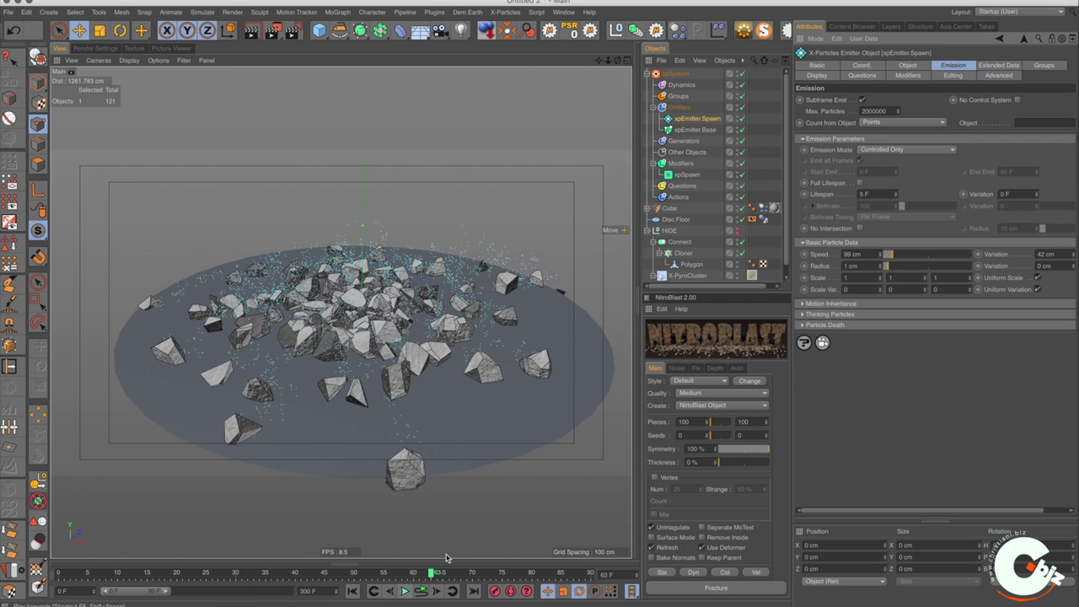
pyautogui.click(403, 590)
# Step: Add an xpTurbulence modifier and raise its strength from 5 to 110 during playback
pyautogui.click(685, 164)
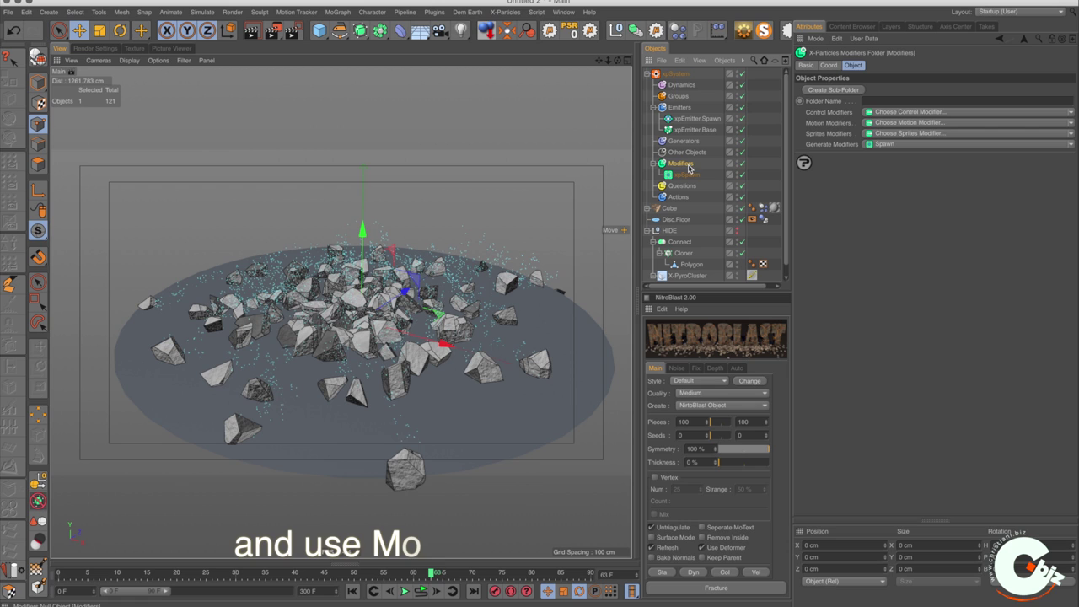
pyautogui.click(897, 122)
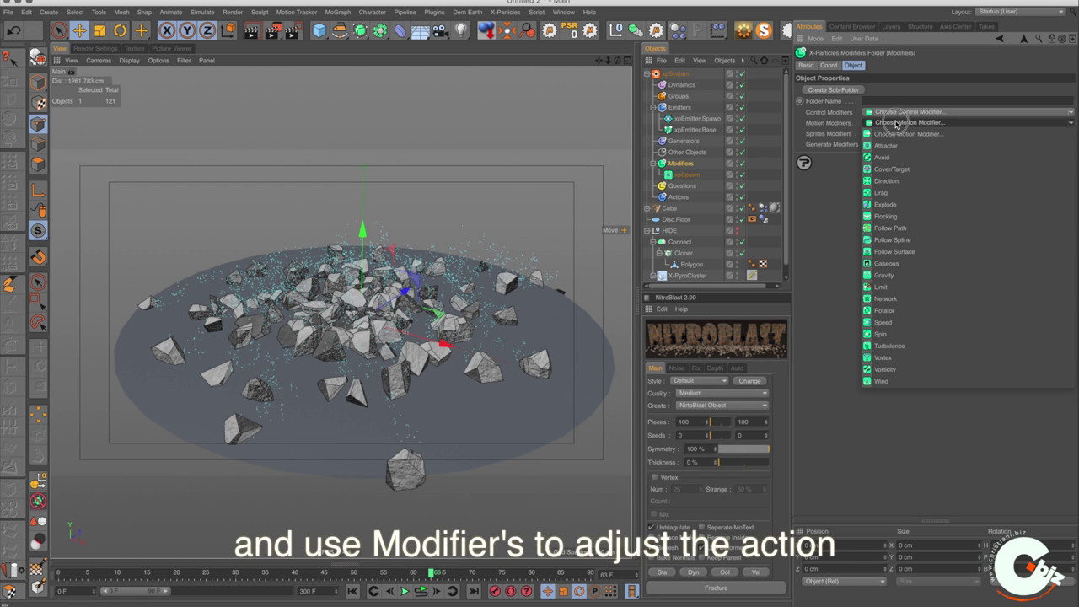
pyautogui.click(923, 346)
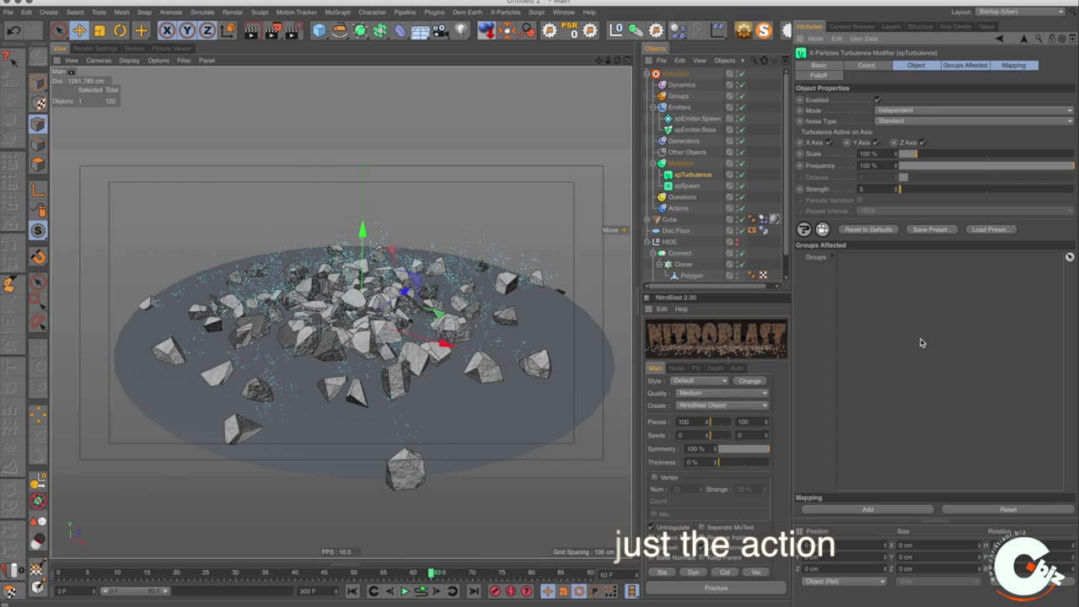
pyautogui.click(420, 590)
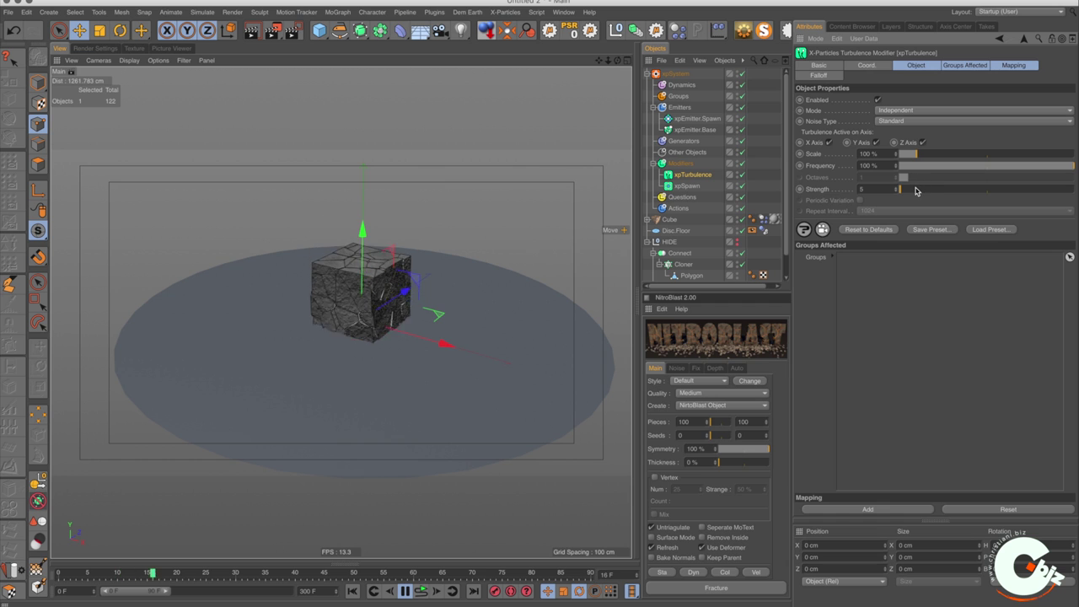
pyautogui.moveTo(899, 189); pyautogui.dragTo(918, 189)
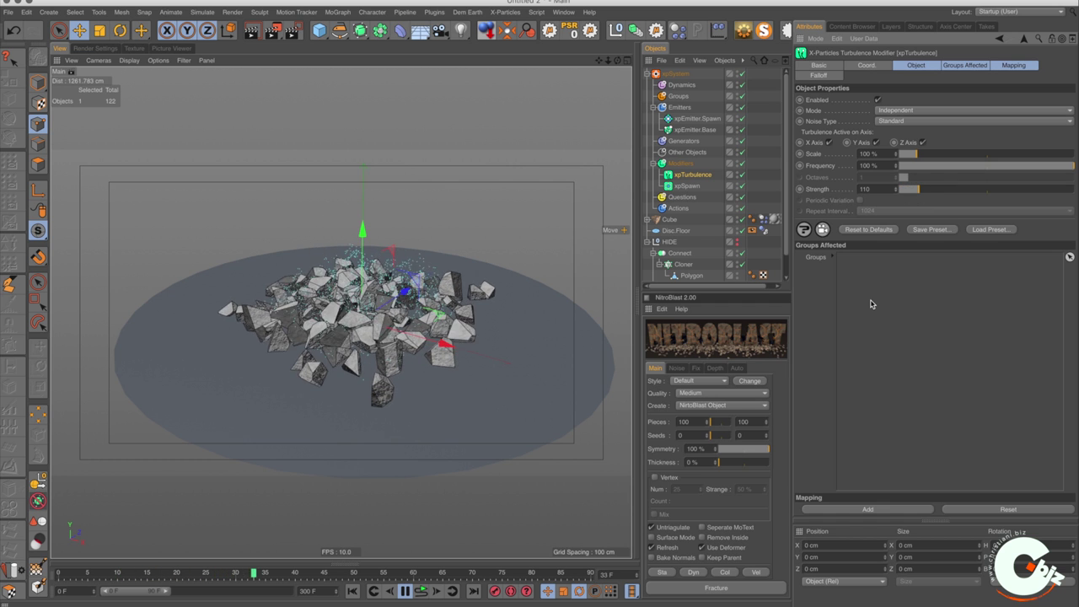
pyautogui.click(682, 163)
pyautogui.click(899, 122)
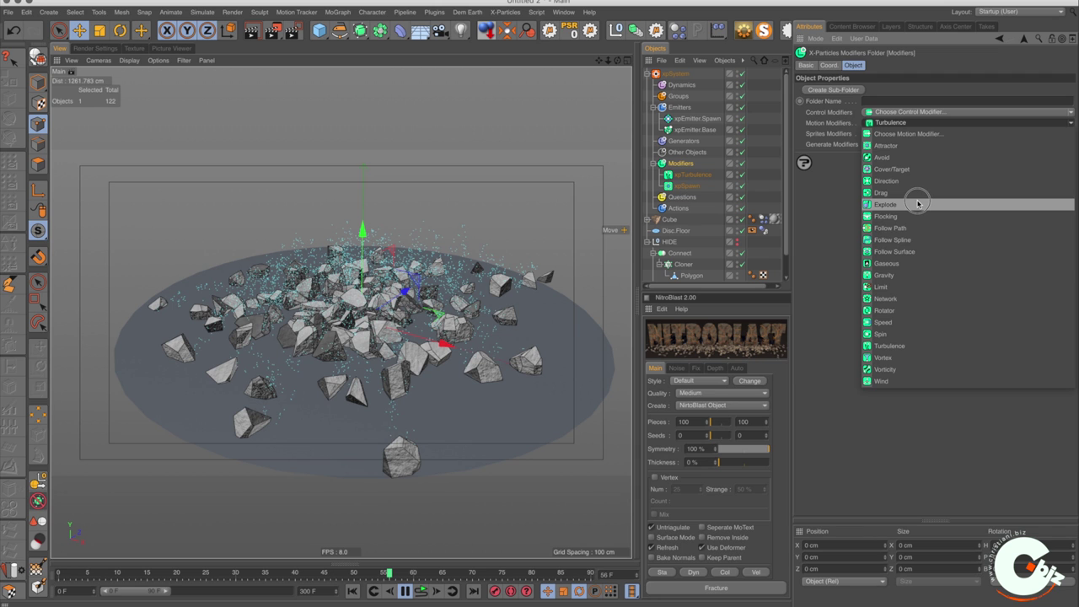
# Step: Add an xpGravity modifier with strength lowered from 981 cm to 42 cm, then stop playback
pyautogui.click(912, 275)
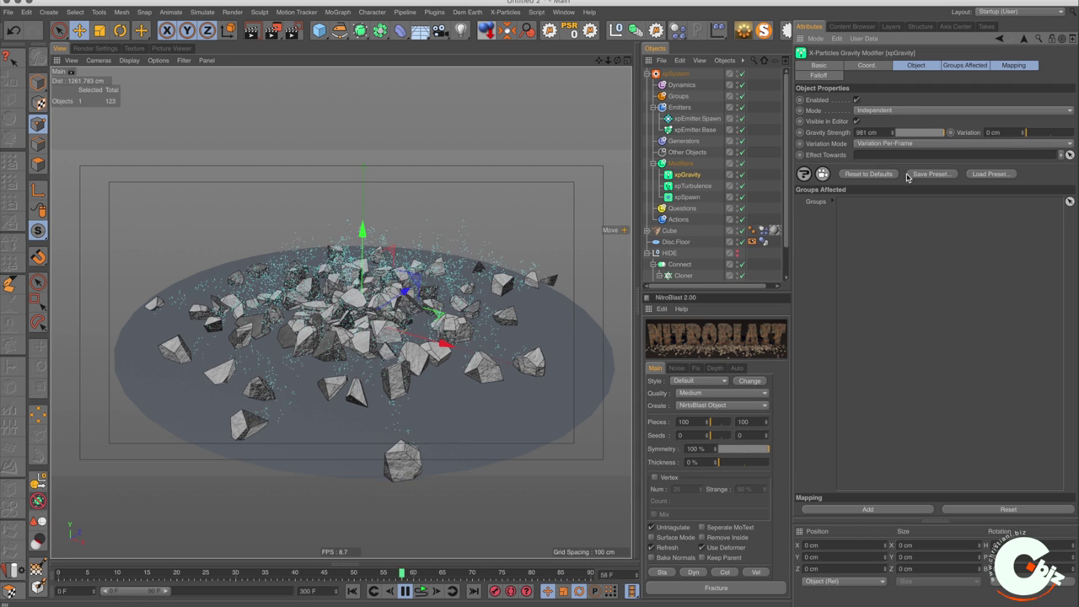
pyautogui.doubleClick(869, 132)
pyautogui.write('4')
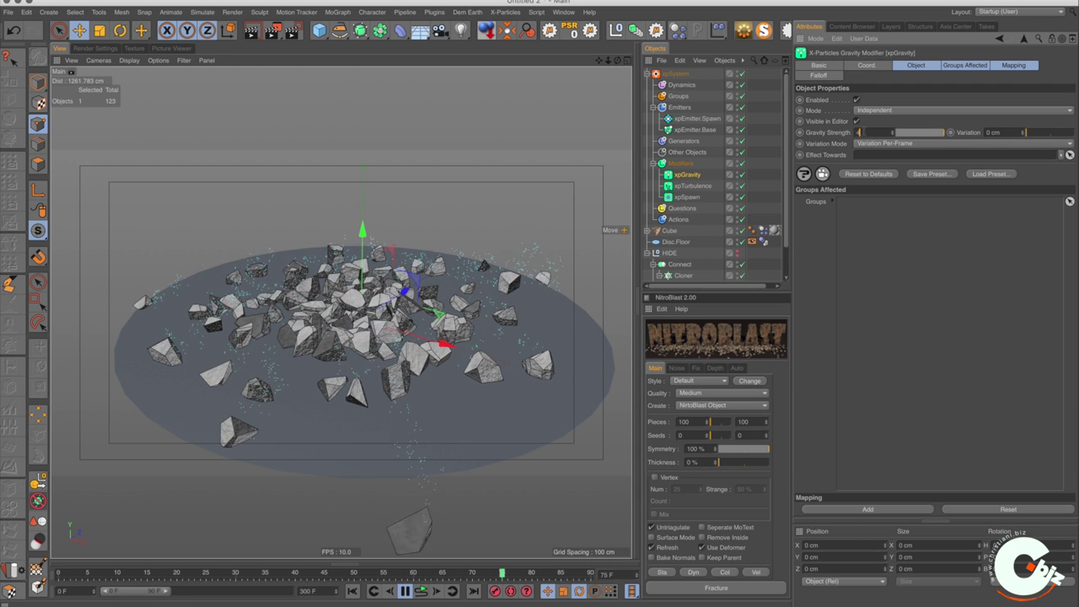
pyautogui.write('2')
pyautogui.press('Return')
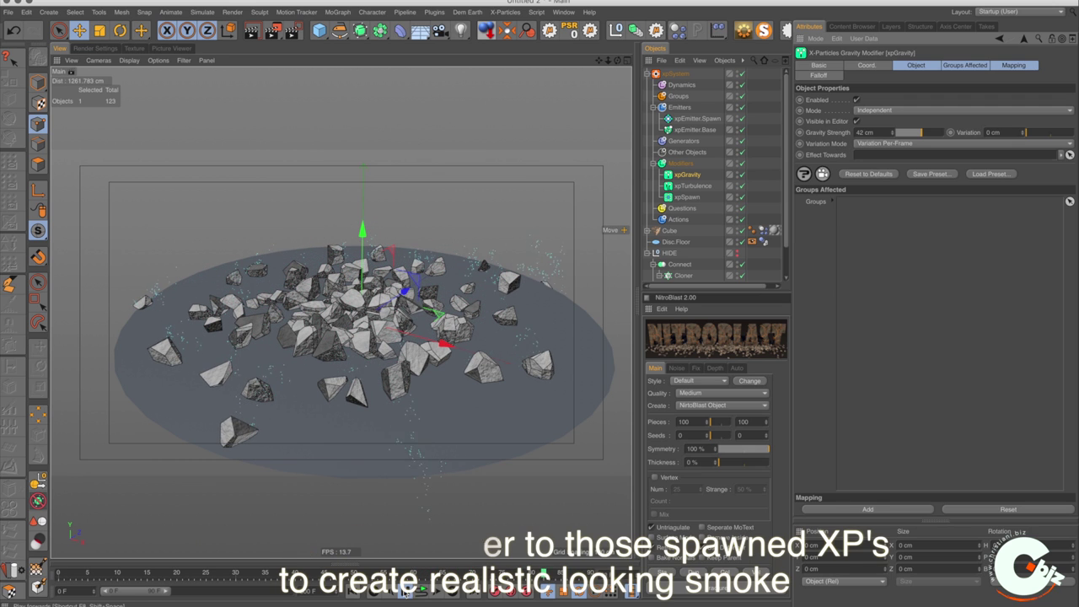
pyautogui.click(404, 592)
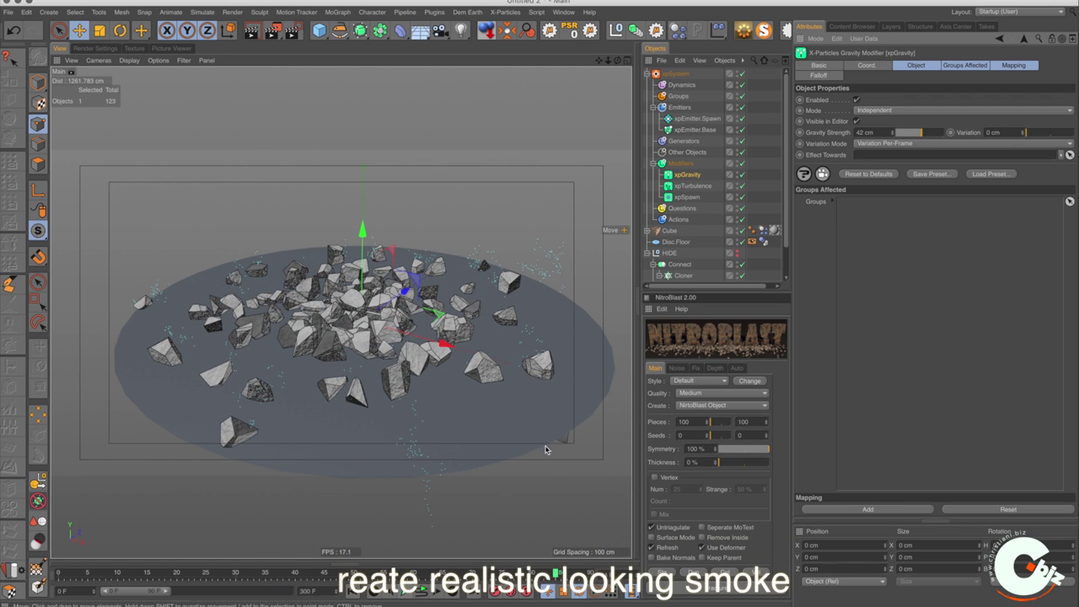
# Step: Fold the HIDE null in the Object Manager and select xpSystem
pyautogui.click(650, 254)
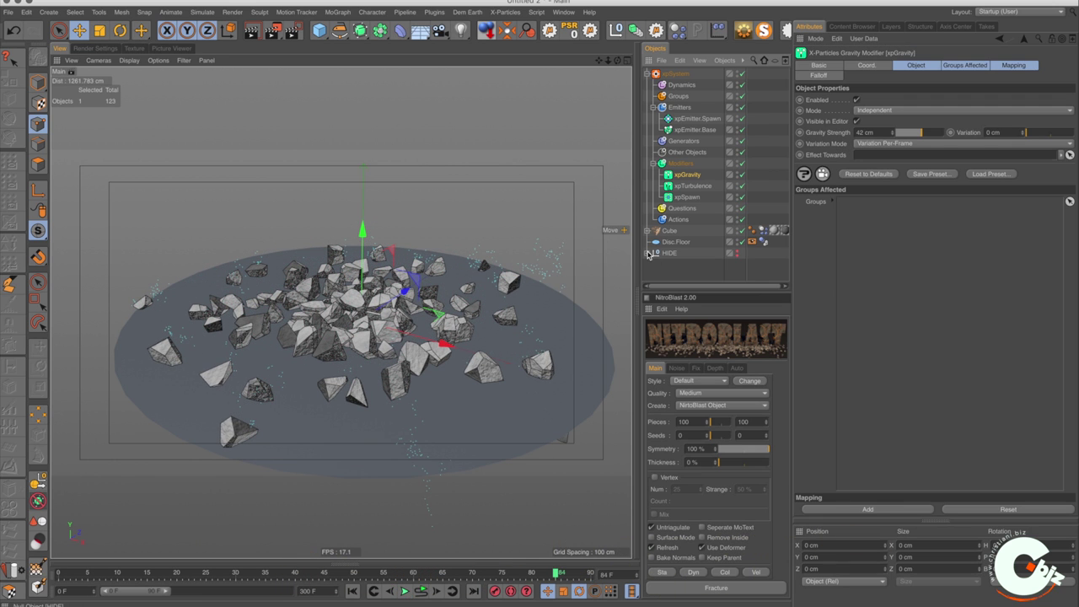
pyautogui.click(670, 75)
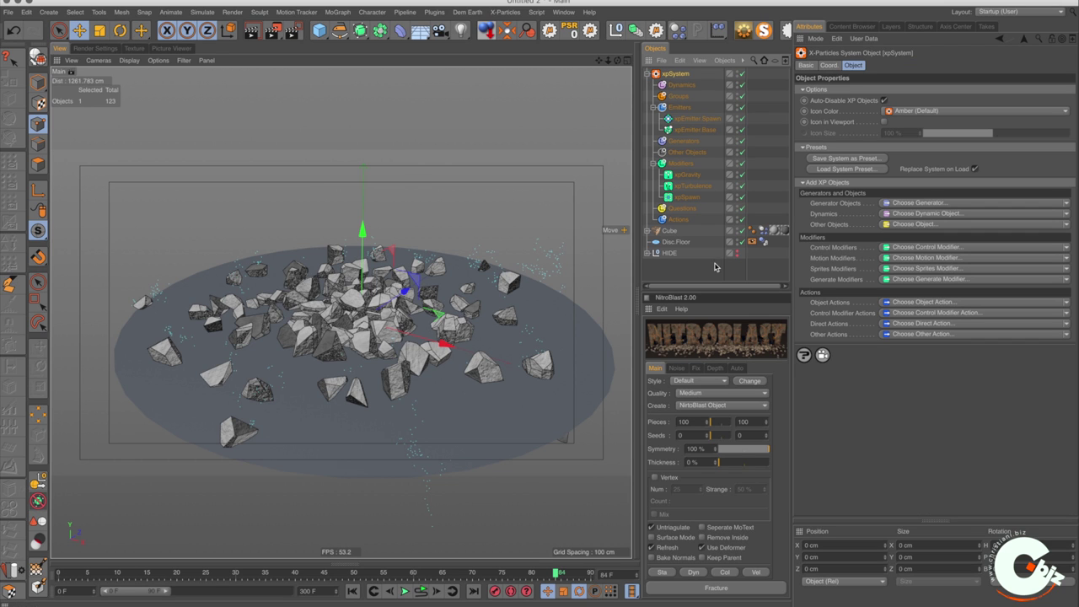